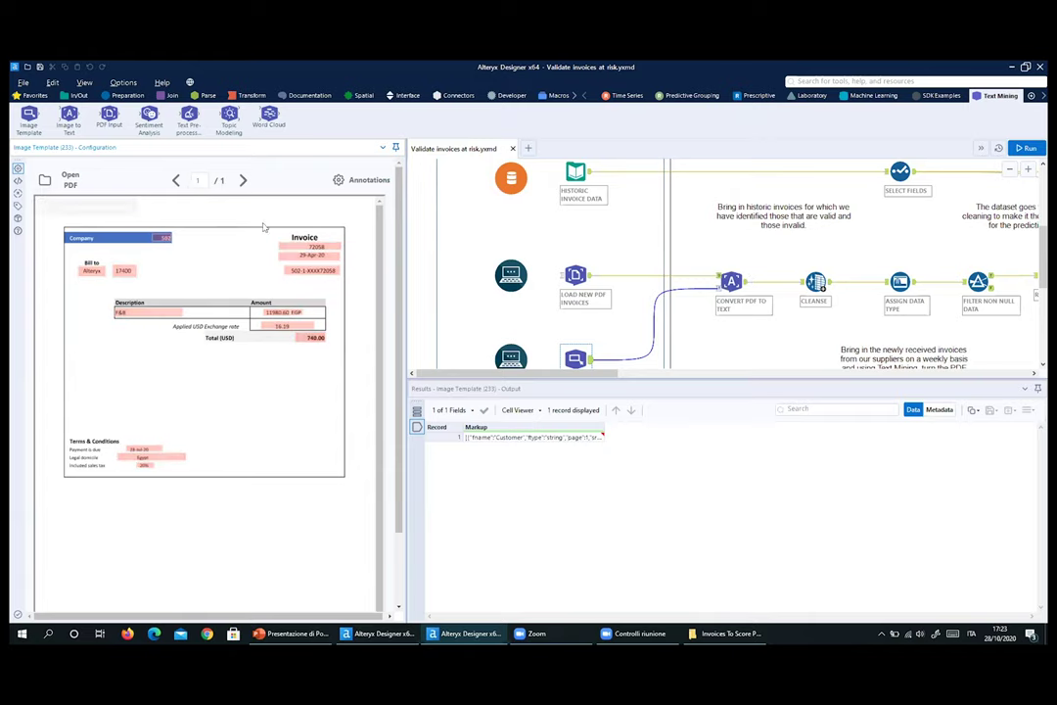
Step: Inspect the folder setting of the LOAD NEW PDF INVOICES tool and its folder browser, leaving the folder as it is
left_click_drag(108, 114, 558, 269)
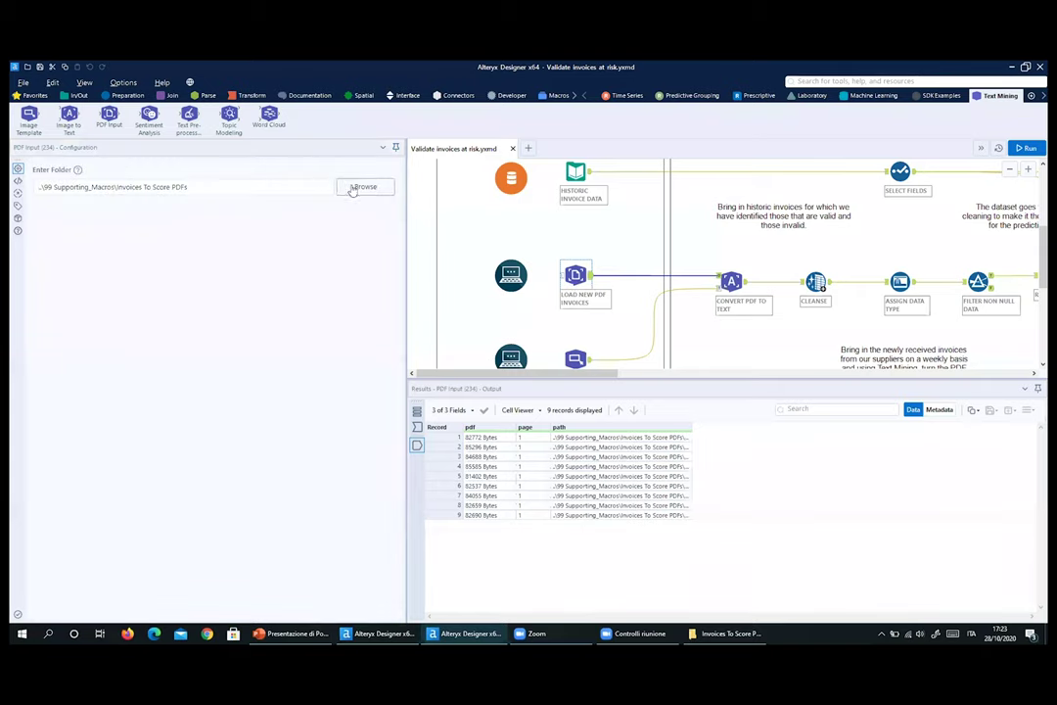
left_click(353, 188)
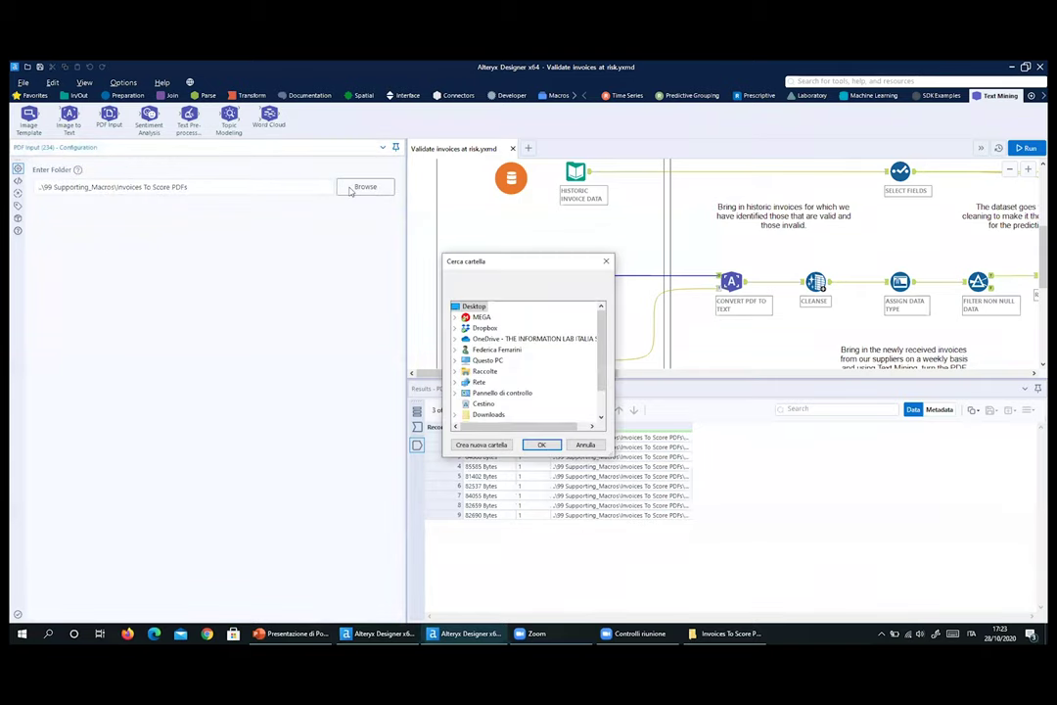
left_click(606, 261)
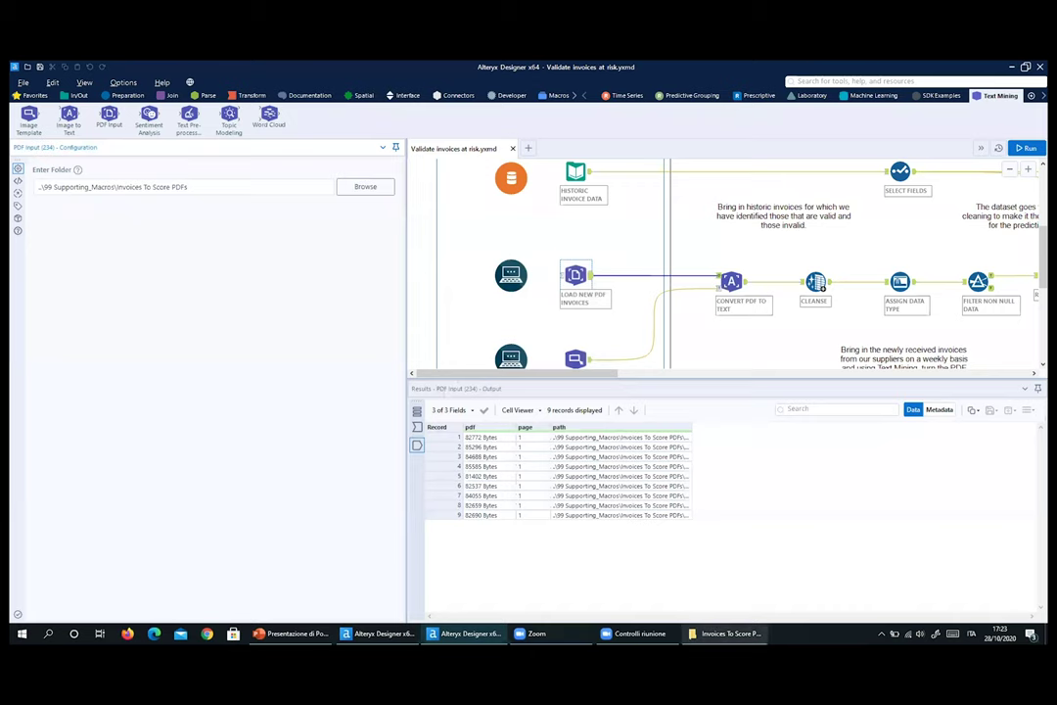
Step: Switch to File Explorer and review all the invoice PDFs in the Invoices To Score PDFs folder, closing with the window minimized
left_click(729, 633)
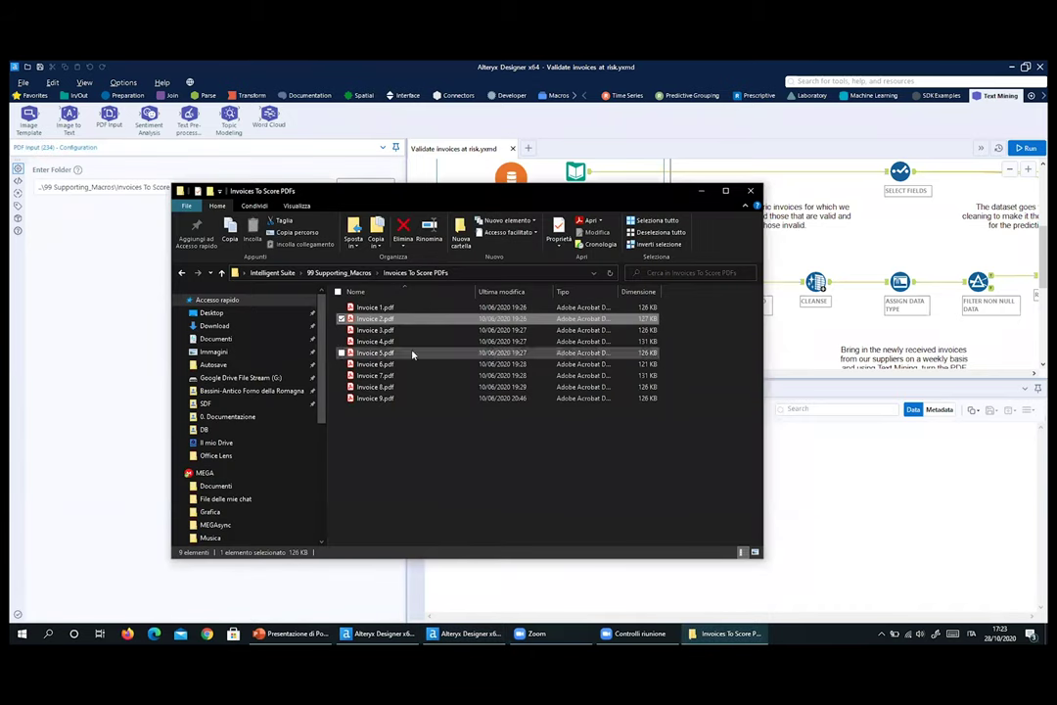
left_click_drag(330, 297, 385, 507)
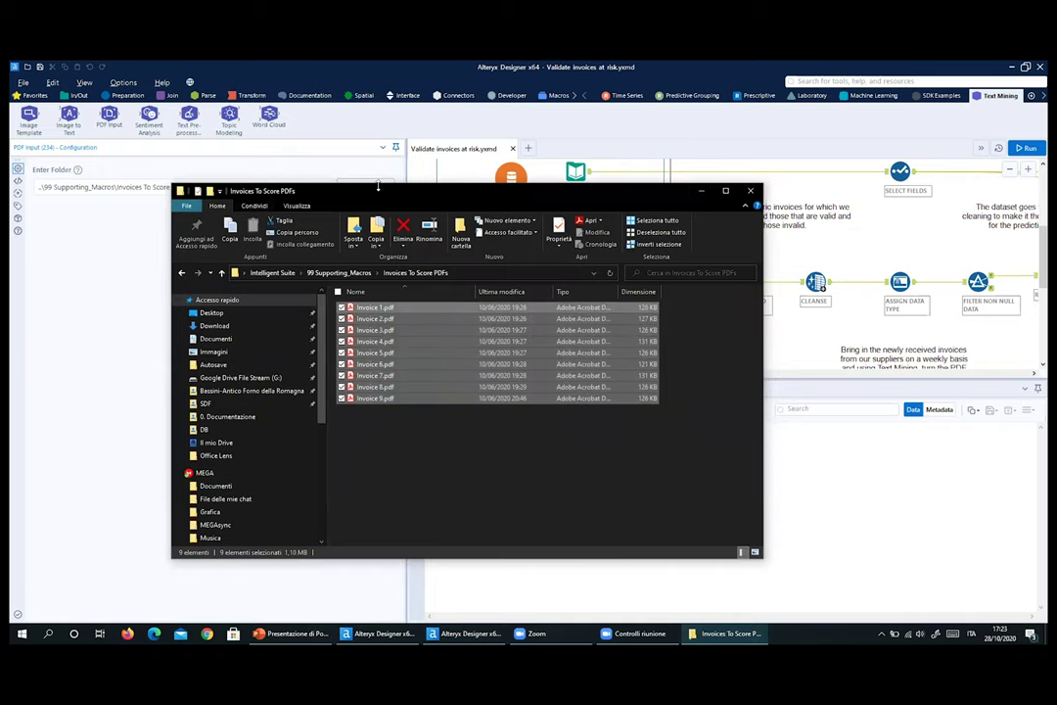
left_click_drag(382, 201, 304, 219)
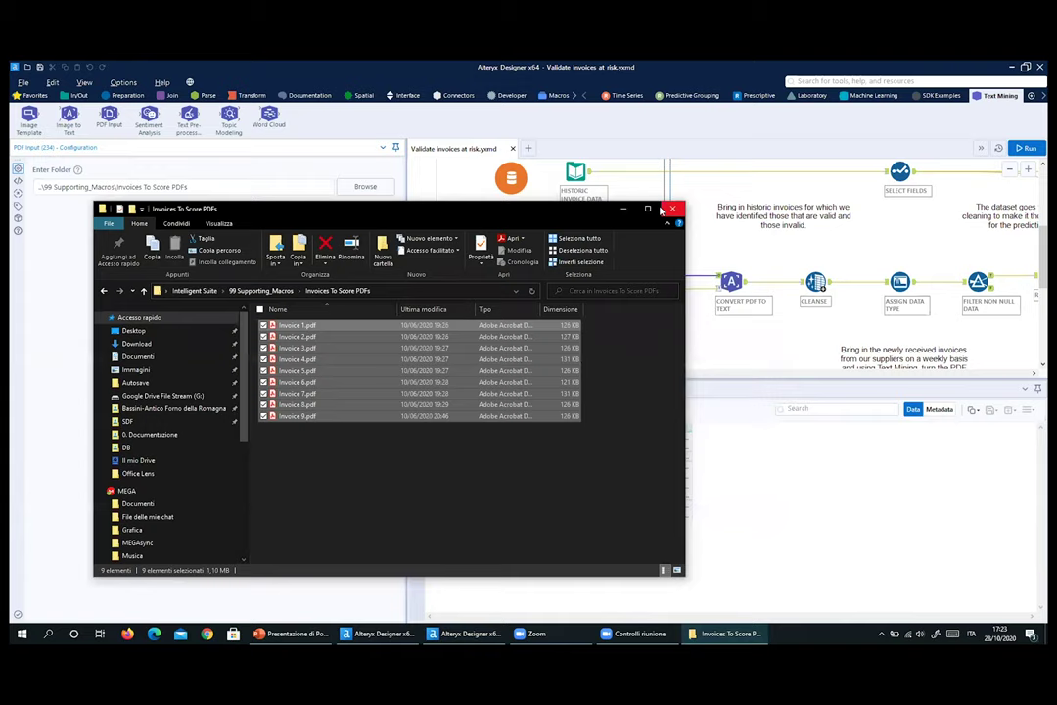
left_click(624, 211)
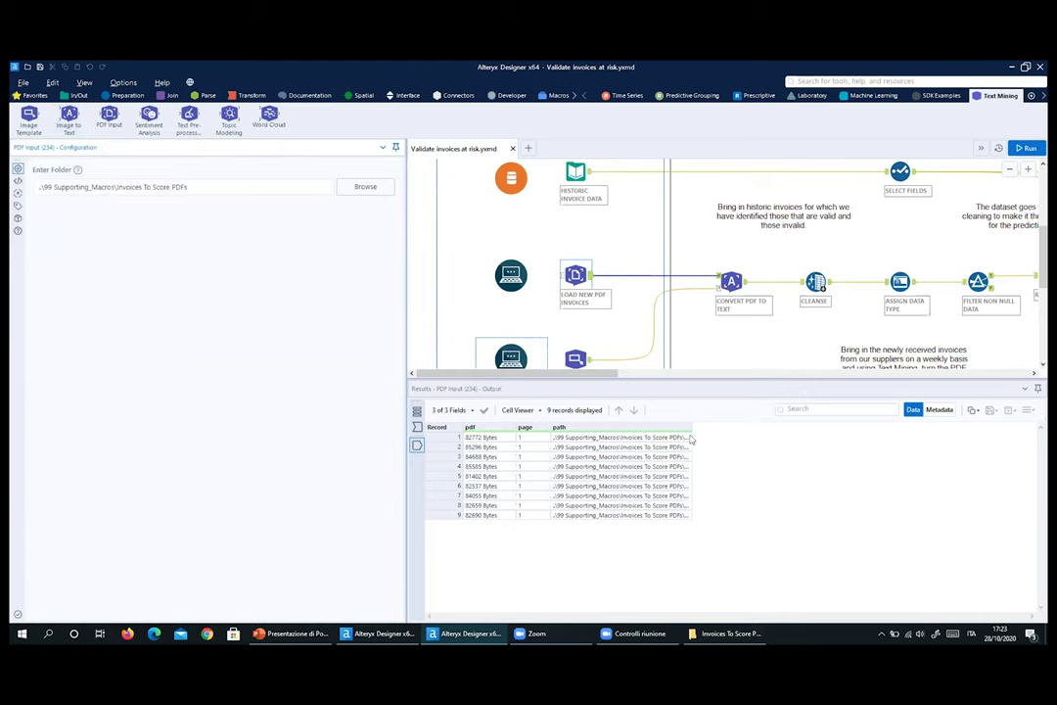
Step: Inspect the CONVERT PDF TO TEXT tool's output and its two input anchors up close
left_click(730, 283)
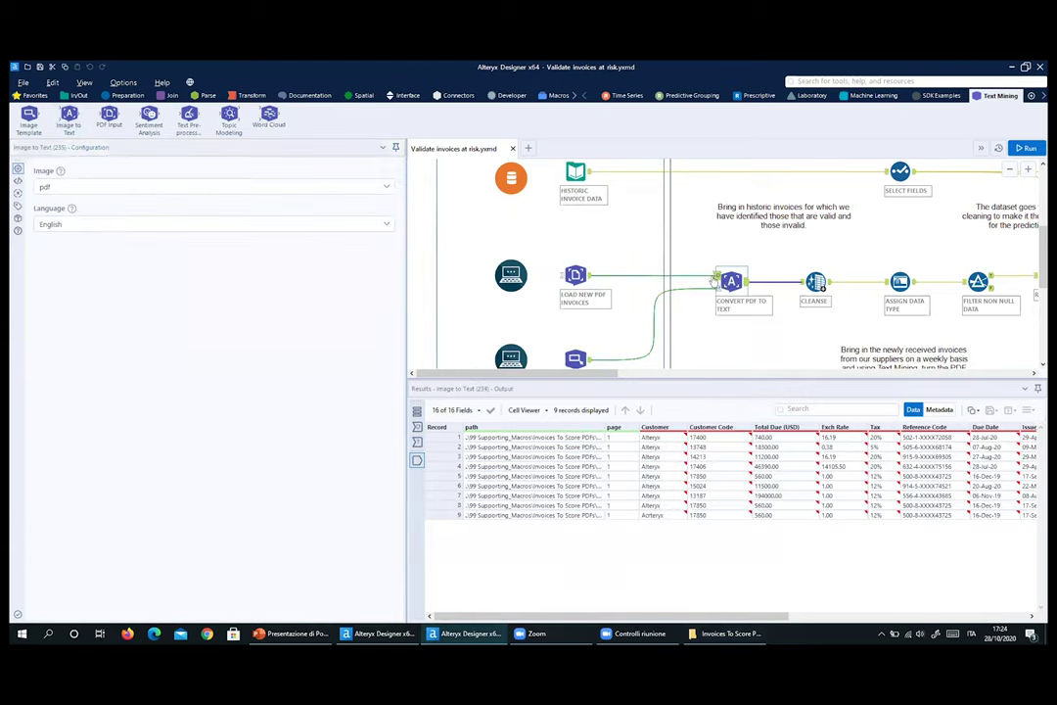
scroll(719, 284, "up", 5)
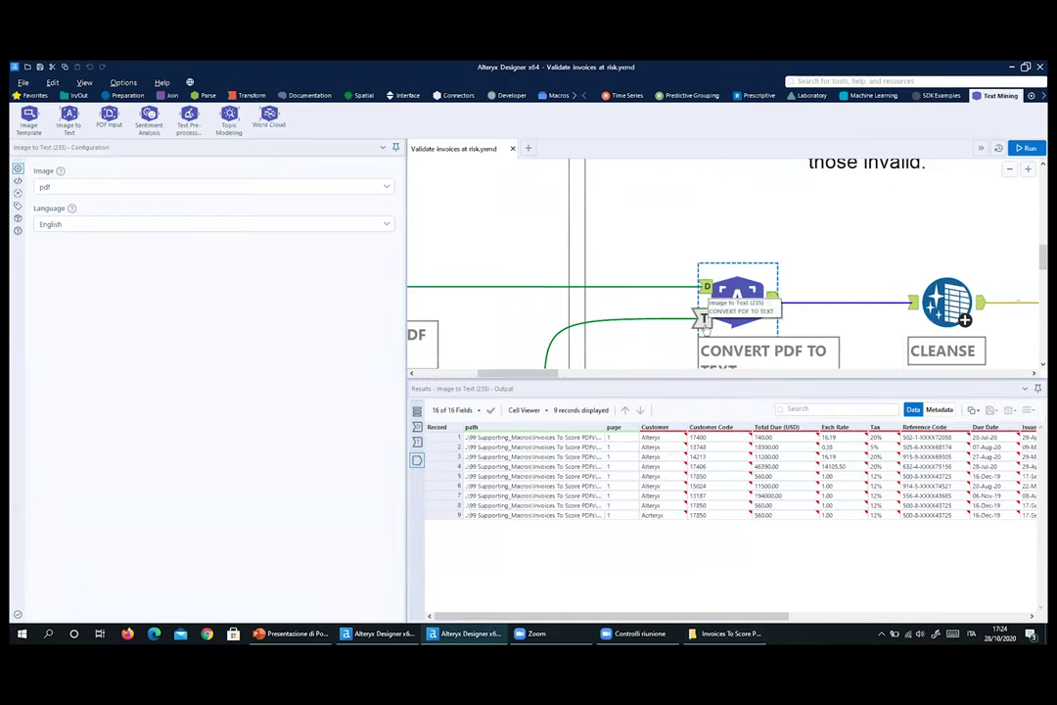
left_click(1009, 170)
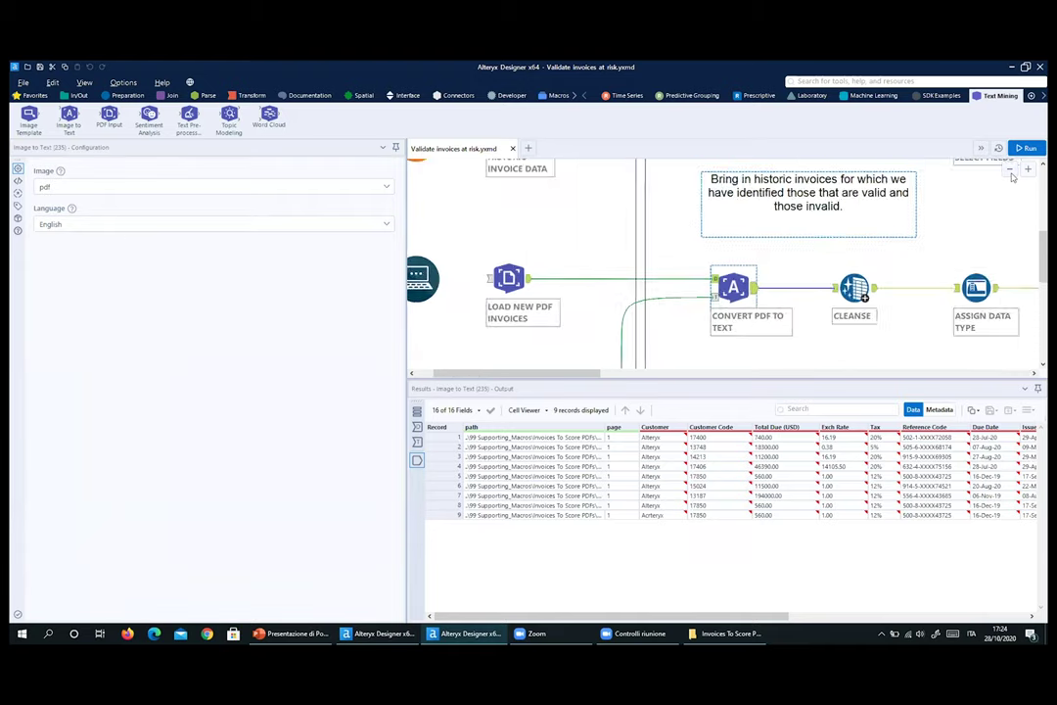
left_click(1010, 171)
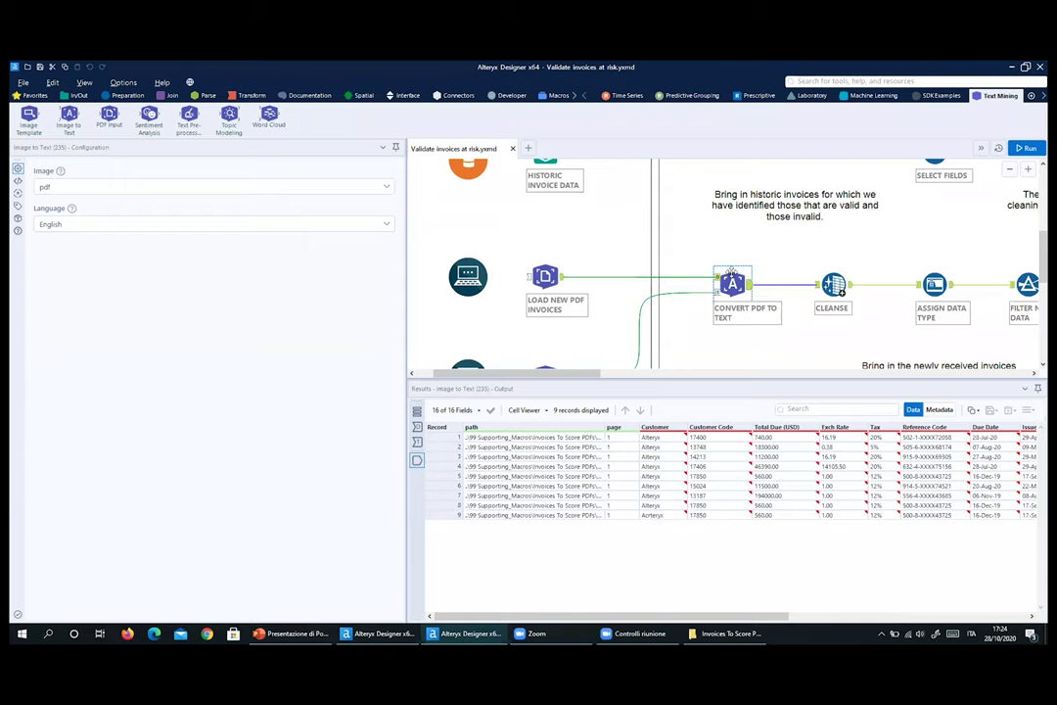
scroll(730, 271, "down", 1)
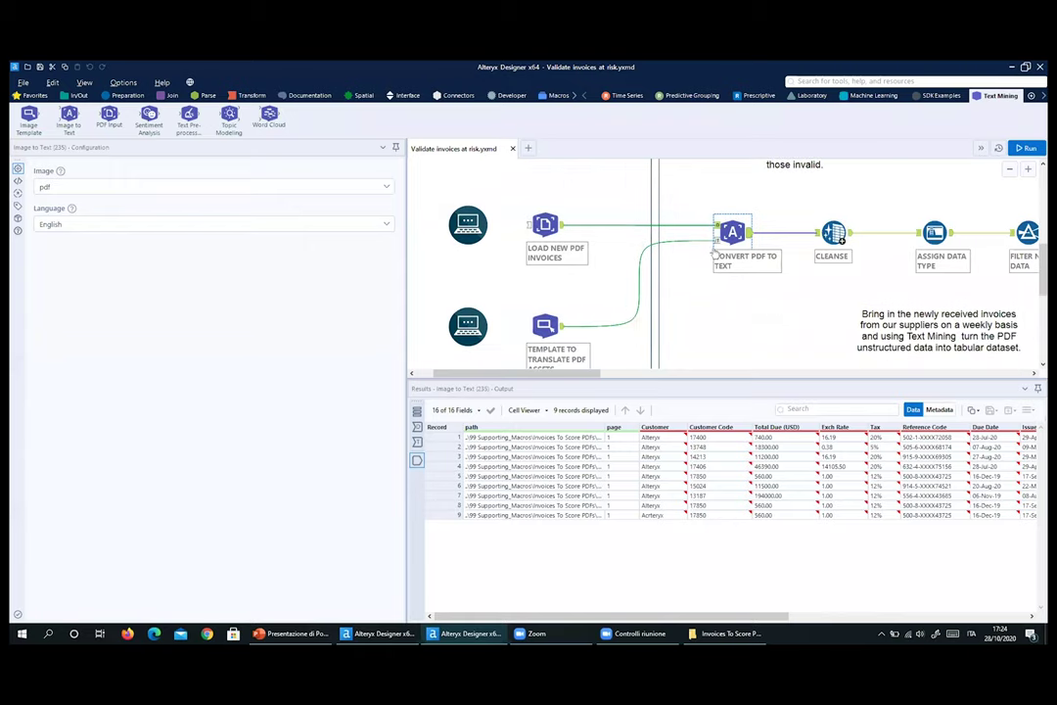
Step: Review the Image and Language options of the CONVERT PDF TO TEXT tool, keeping pdf and choosing English
left_click(127, 189)
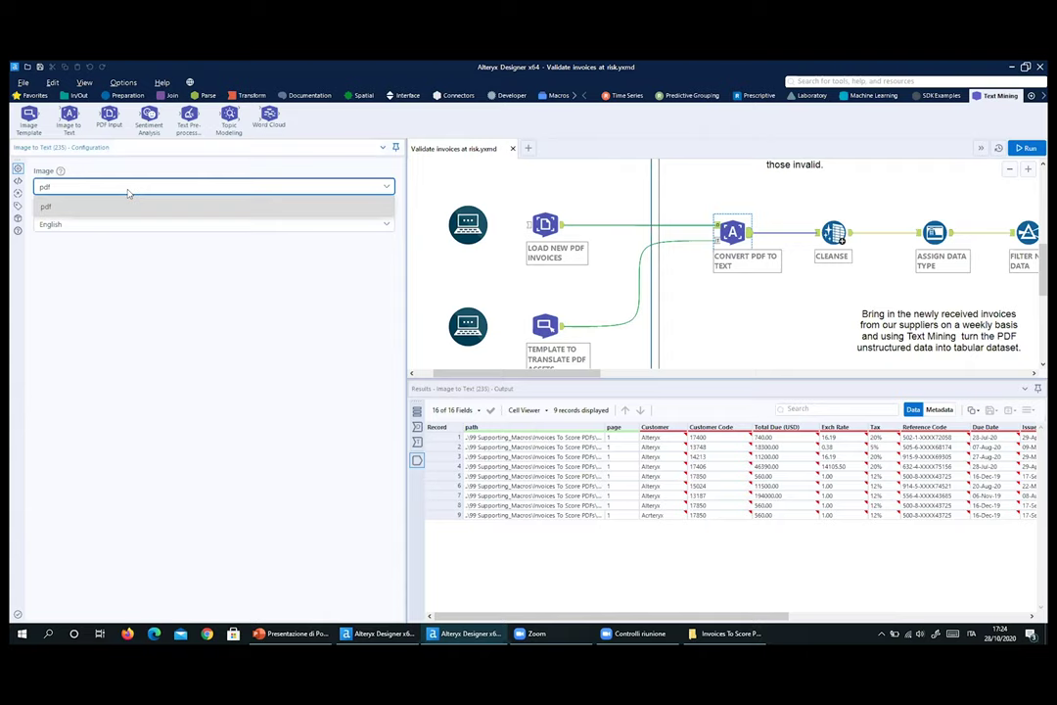
left_click(141, 345)
left_click(117, 224)
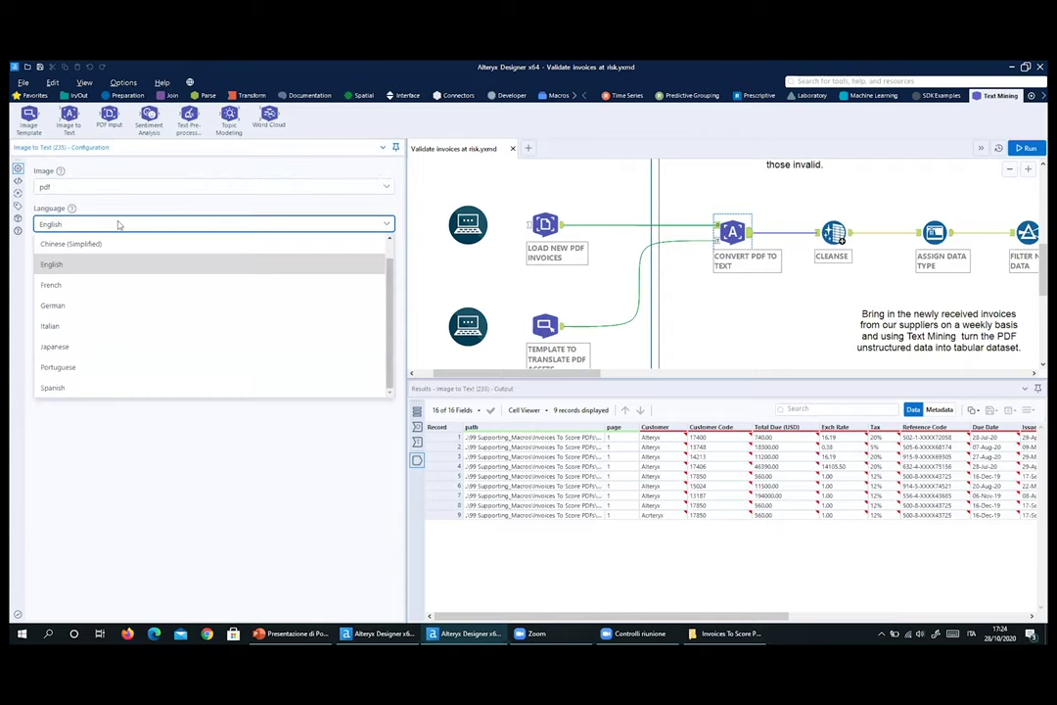
scroll(116, 349, "up", 1)
scroll(116, 347, "down", 1)
left_click(51, 265)
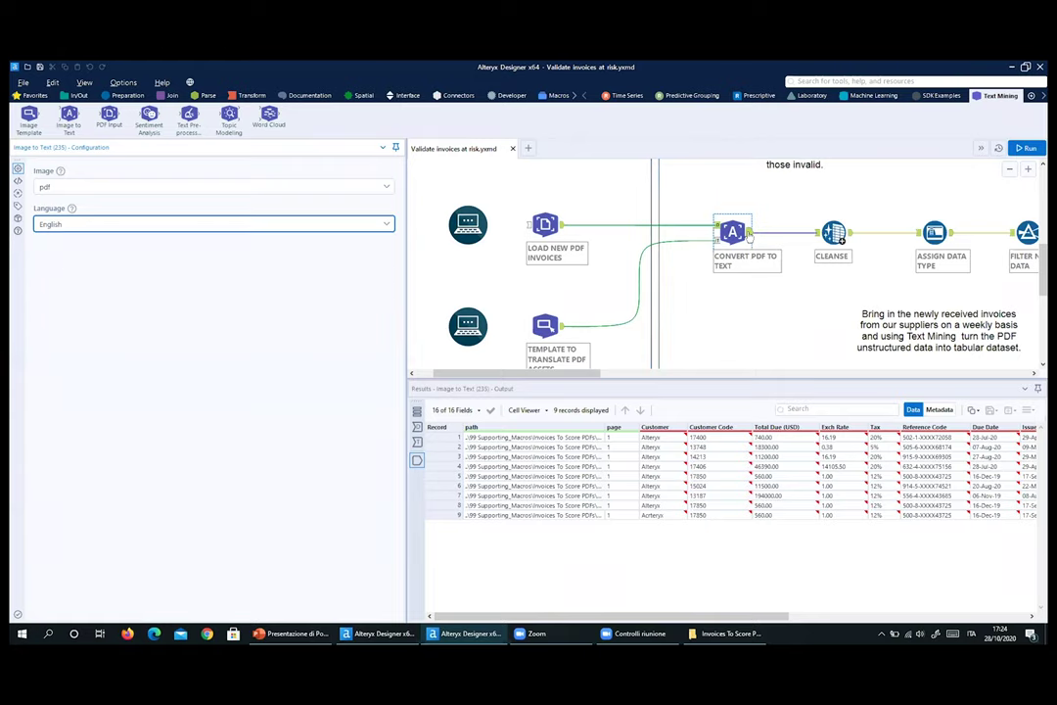
Step: Examine the extracted invoice fields from Total Due (USD) onward, narrowing the configuration pane to give the results more width
left_click_drag(641, 617, 783, 614)
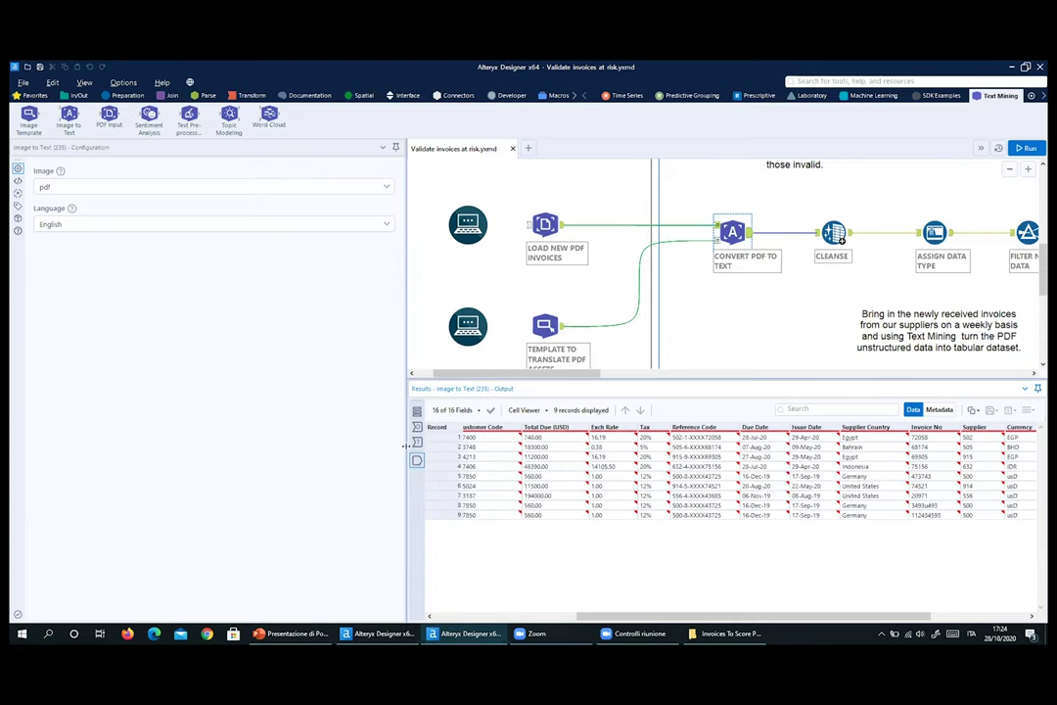
left_click_drag(404, 446, 315, 443)
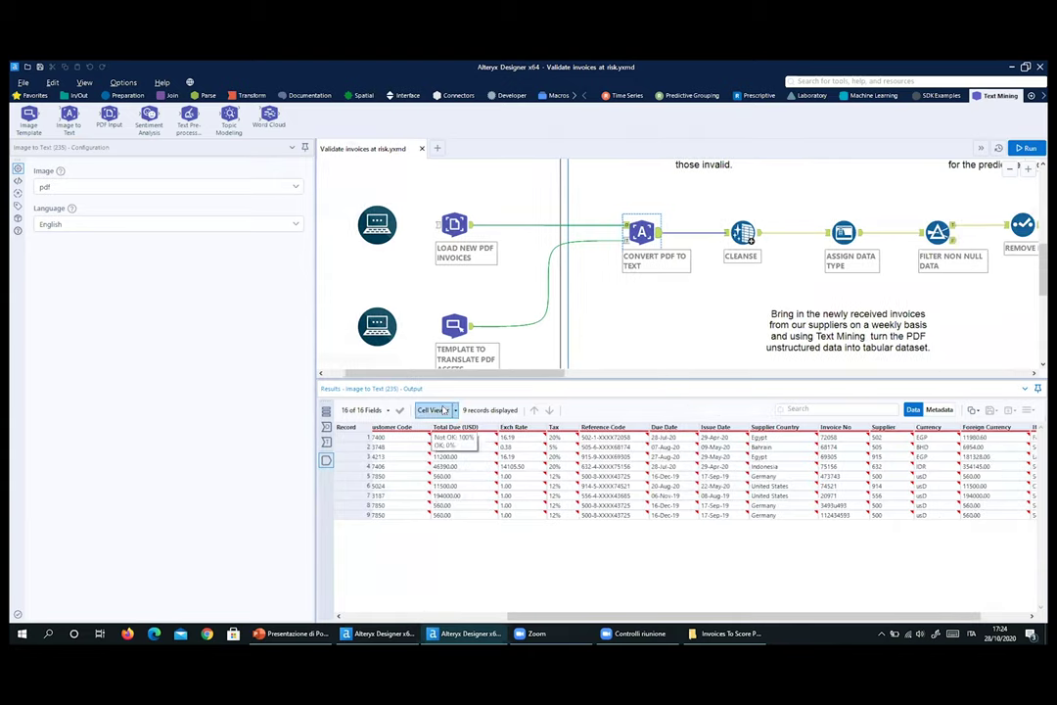
Step: Inspect the settings of the CLEANSE and ASSIGN DATA TYPE tools
left_click_drag(421, 374, 486, 374)
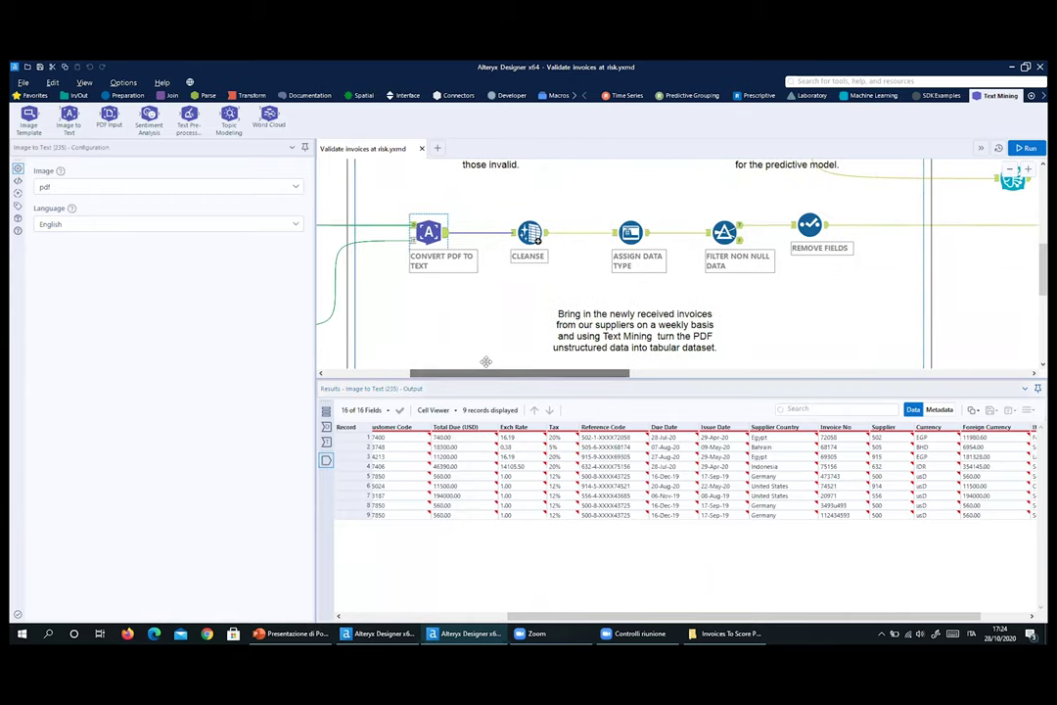
left_click(534, 236)
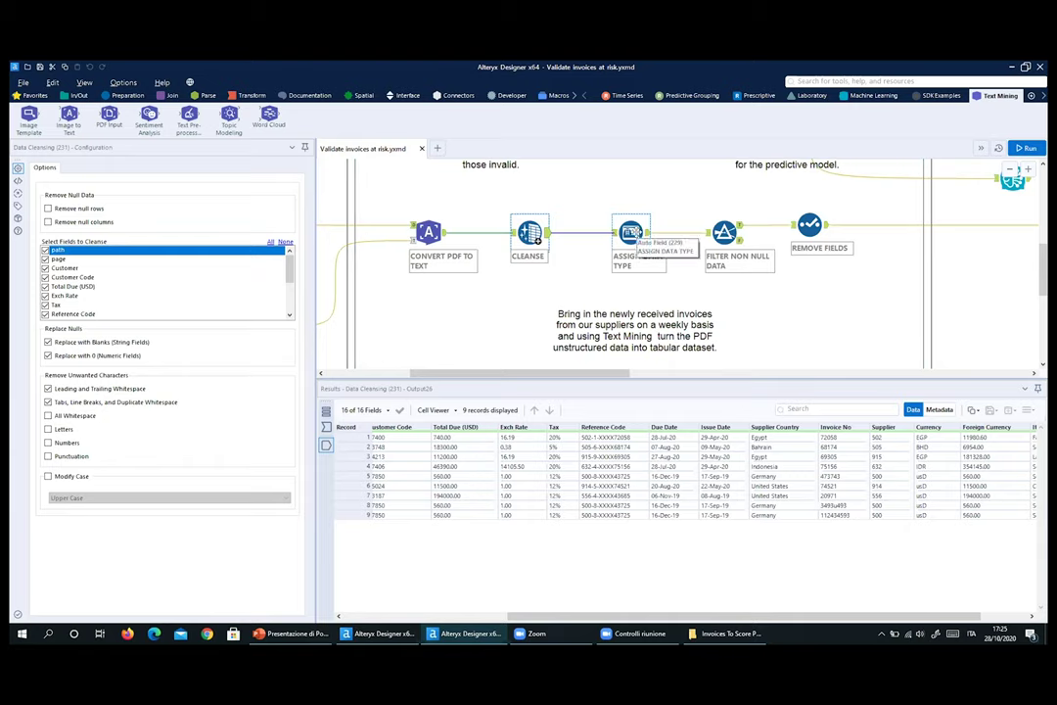
left_click(626, 232)
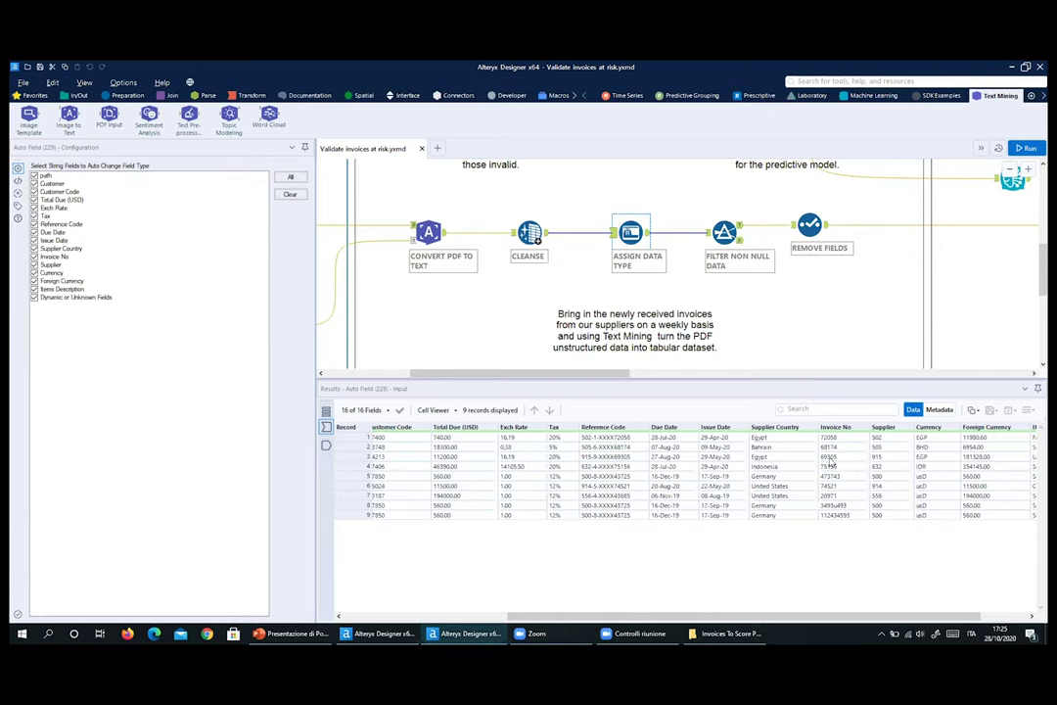
Step: Read the workflow's last run messages about field types, and review the ASSIGN DATA TYPE tool's input records from the first column
scroll(391, 326, "up", 5)
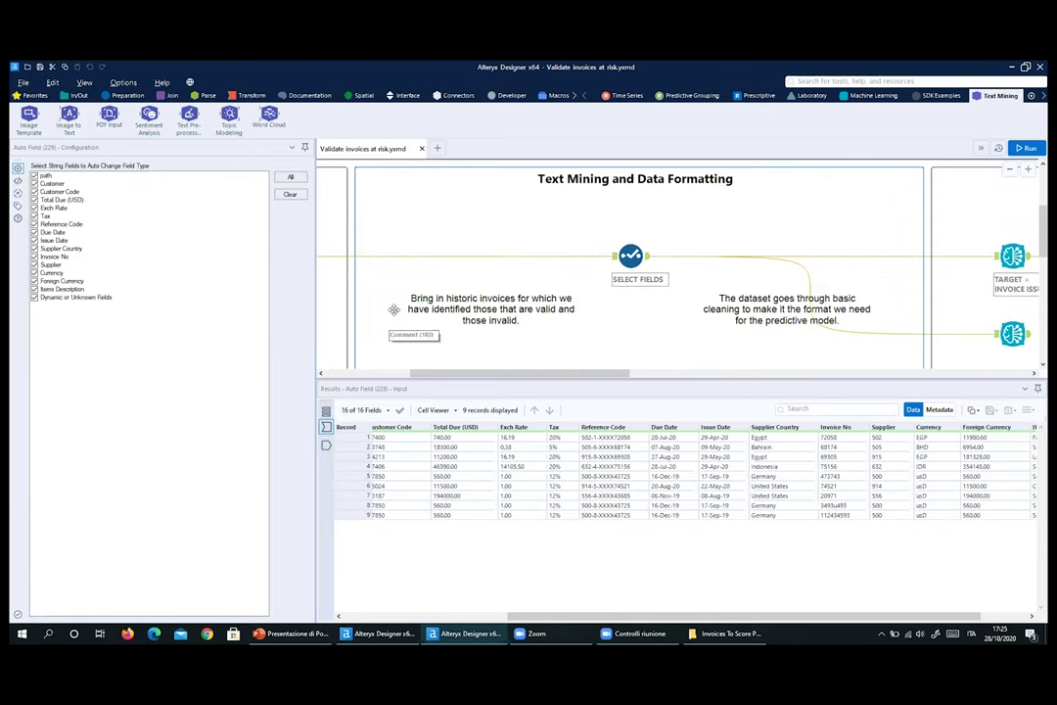
scroll(396, 333, "down", 5)
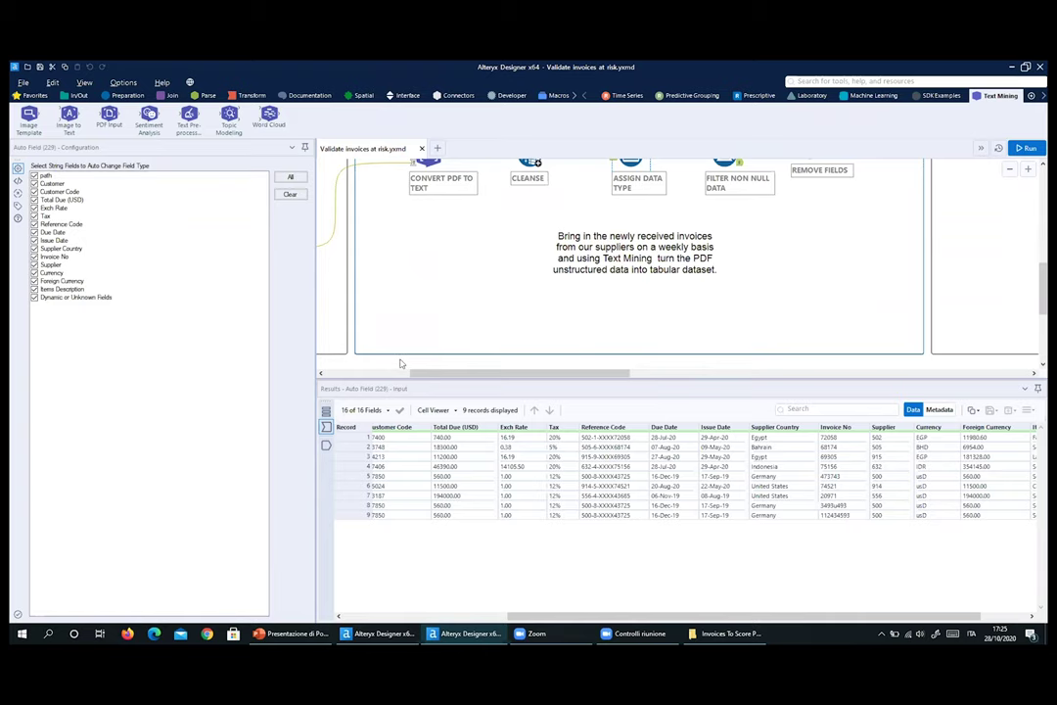
left_click(399, 364)
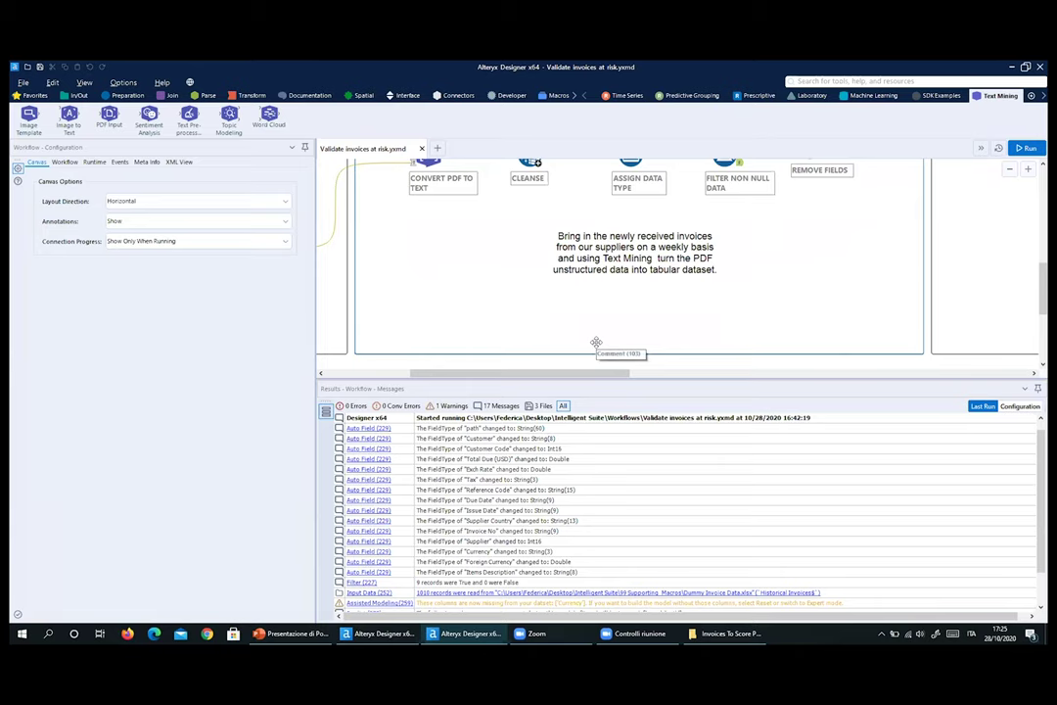
scroll(596, 342, "up", 1)
left_click(630, 206)
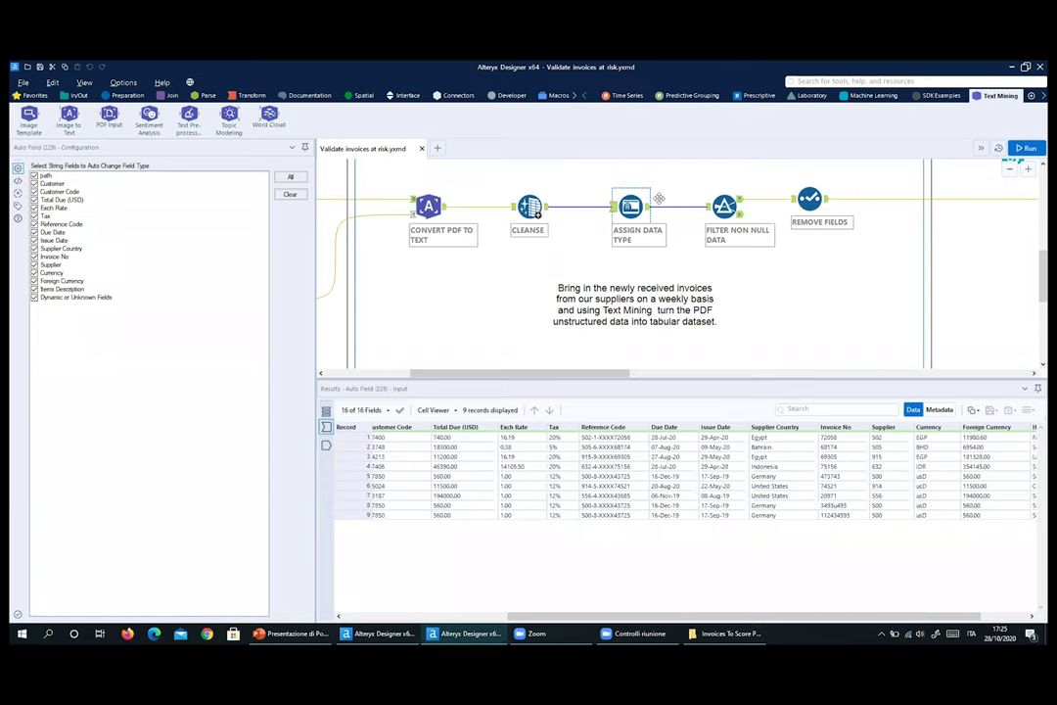
left_click_drag(568, 372, 597, 370)
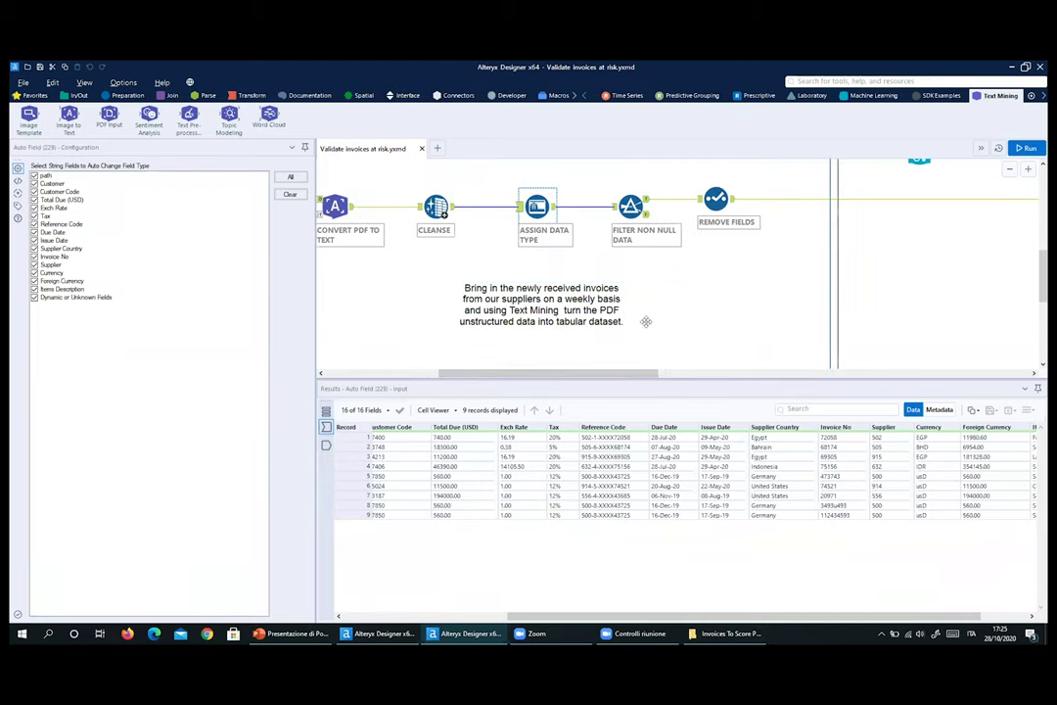
left_click_drag(575, 614, 388, 593)
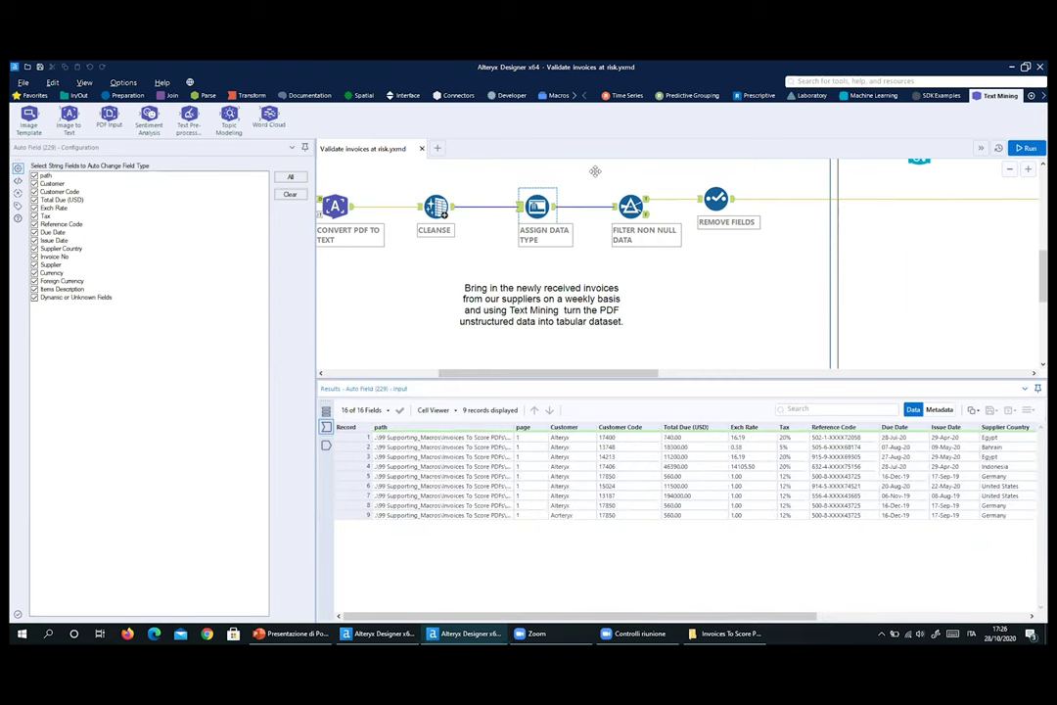
Step: Inspect the settings and output of the FILTER NON NULL DATA, REMOVE FIELDS and historic-invoice SELECT FIELDS tools
left_click(635, 206)
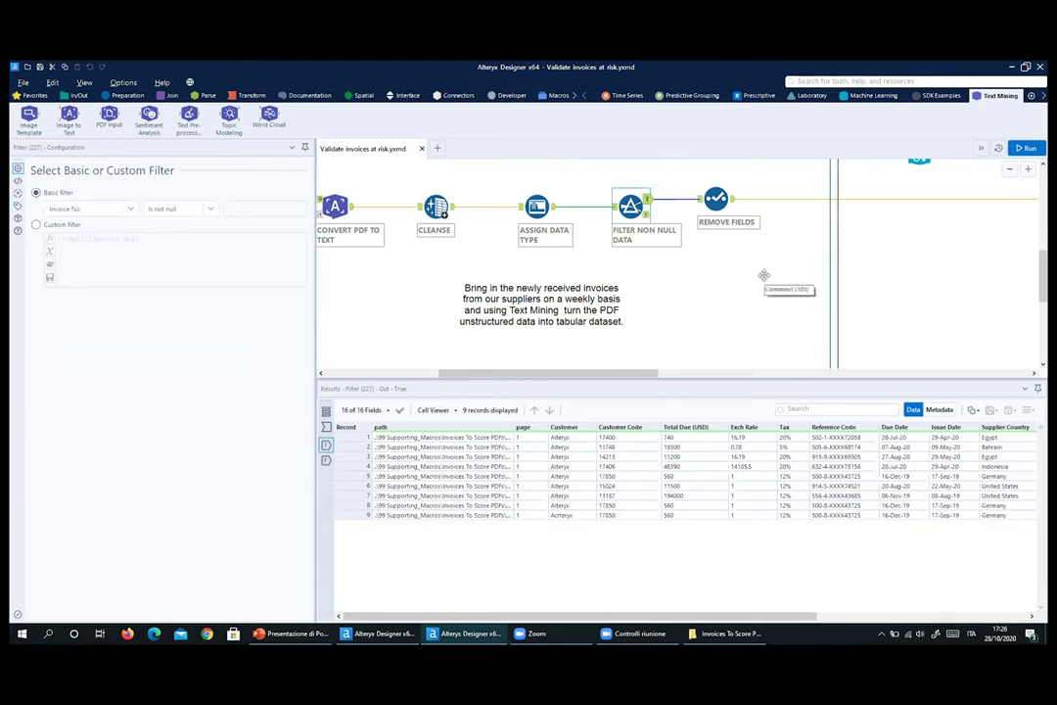
left_click(720, 201)
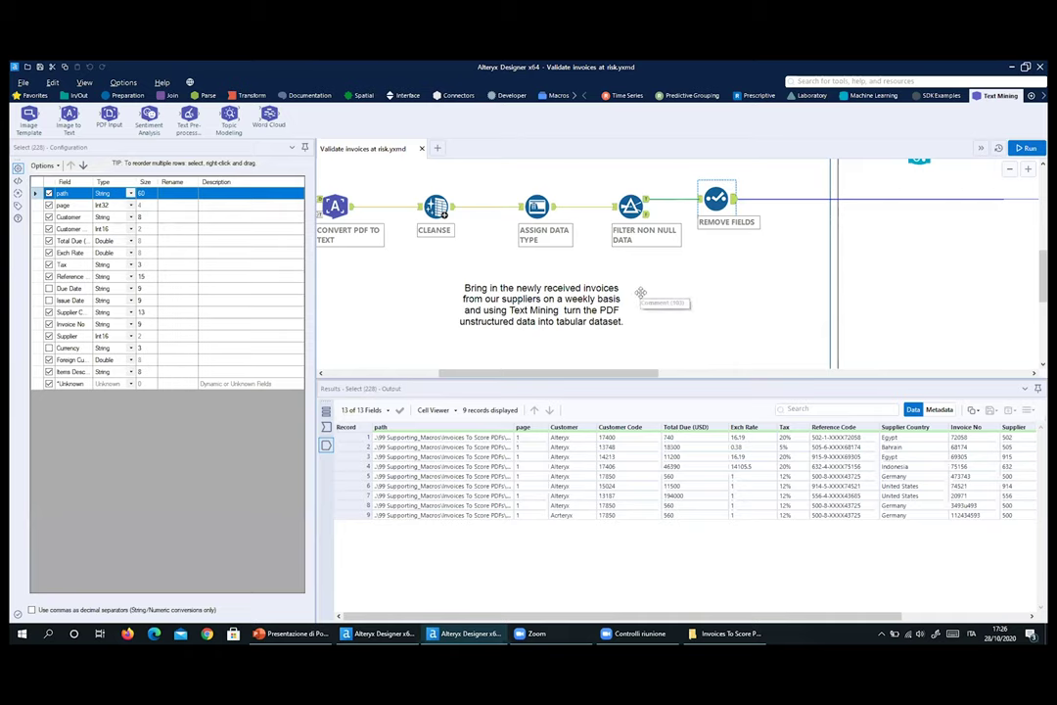
scroll(588, 250, "up", 3)
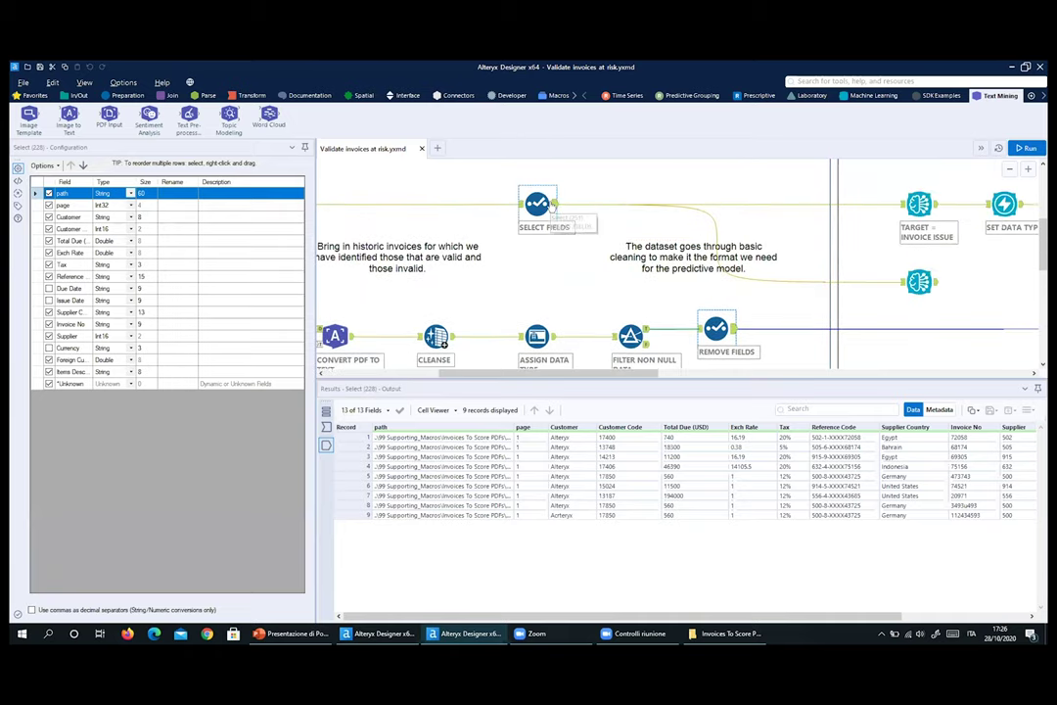
left_click(552, 203)
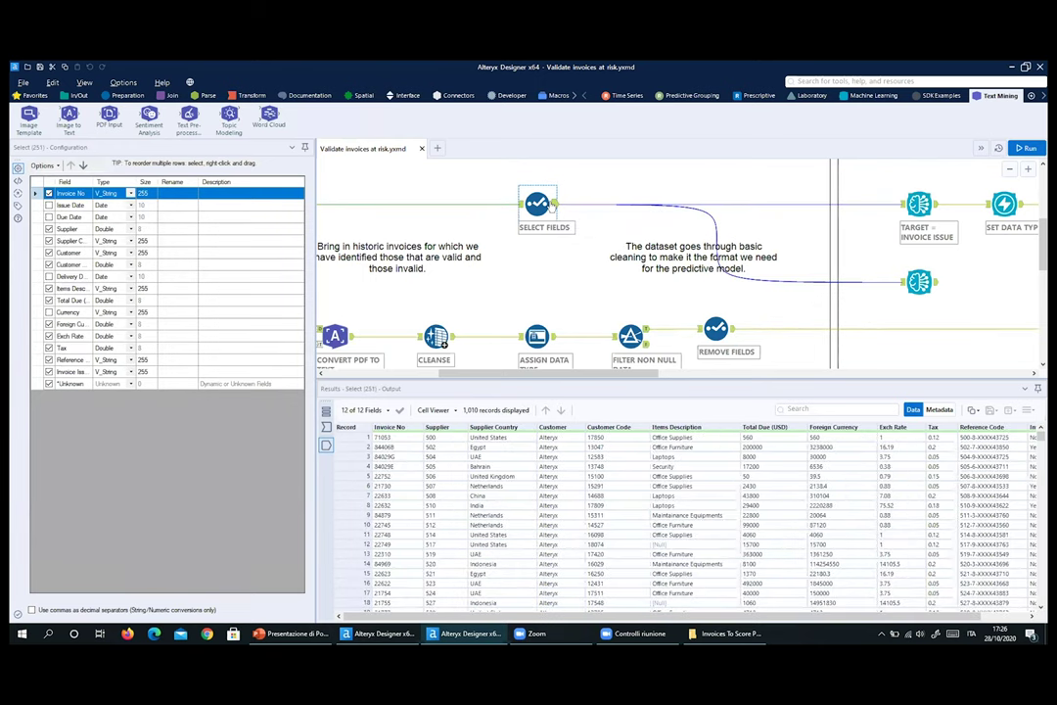
mouse_move(576, 373)
left_mouse_down()
mouse_move(507, 373)
mouse_move(575, 373)
left_mouse_up()
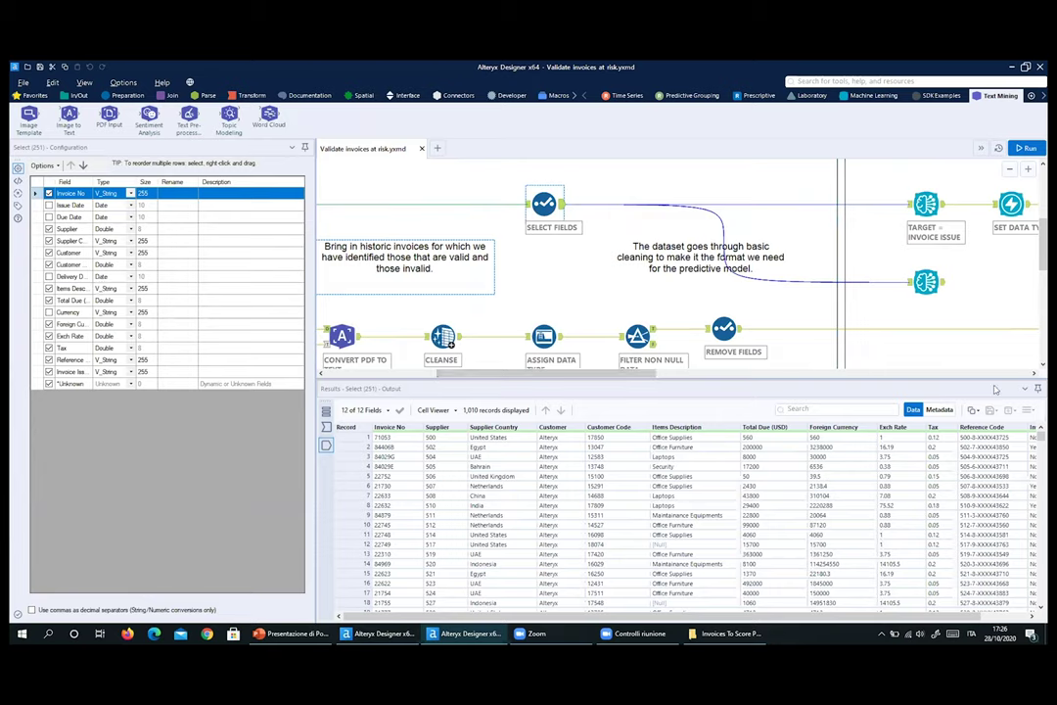
Step: Show the Machine Learning tools and start assisted modeling from the unlabelled Assisted Modeling tool below TARGET = INVOICE ISSUE
left_click(871, 95)
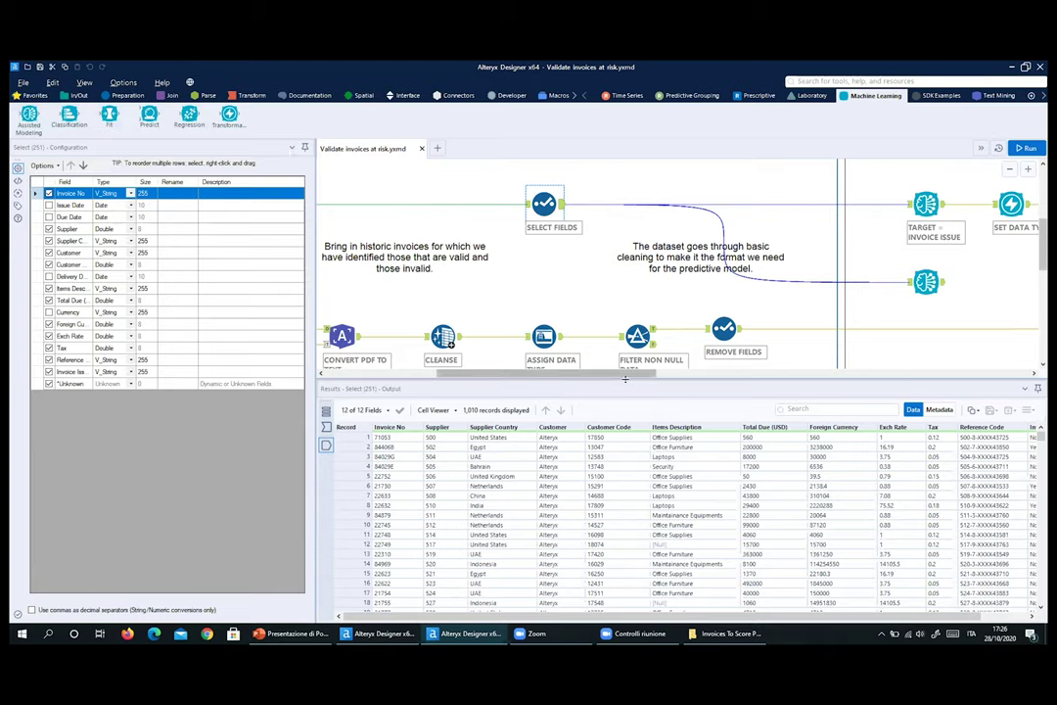
left_click_drag(638, 372, 701, 364)
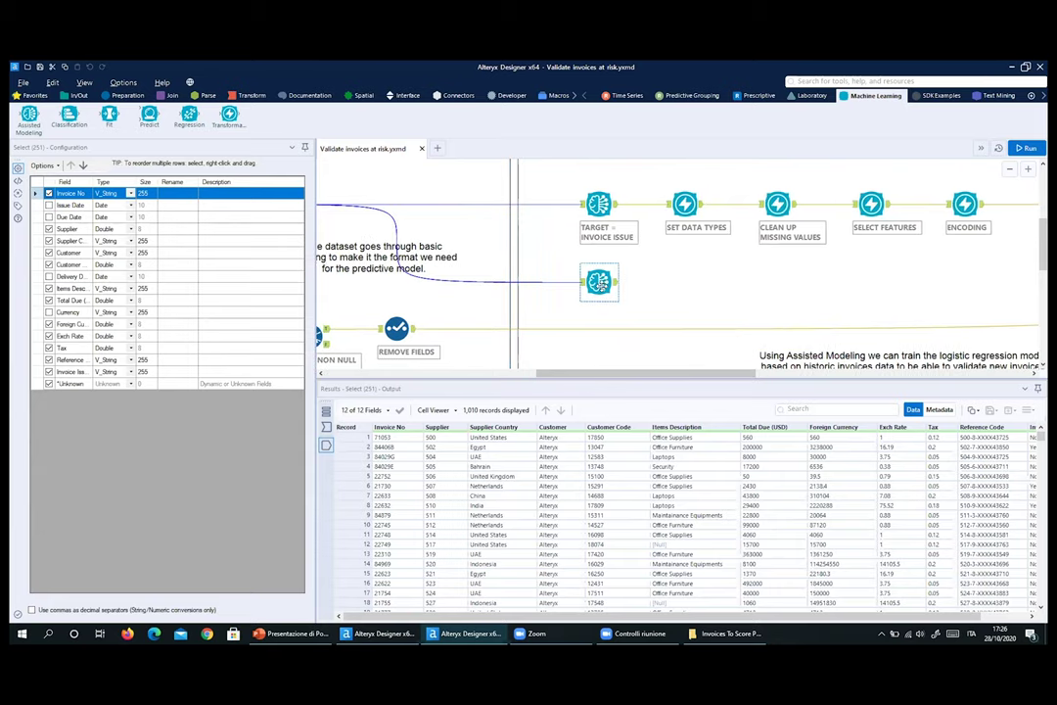
left_click(599, 282)
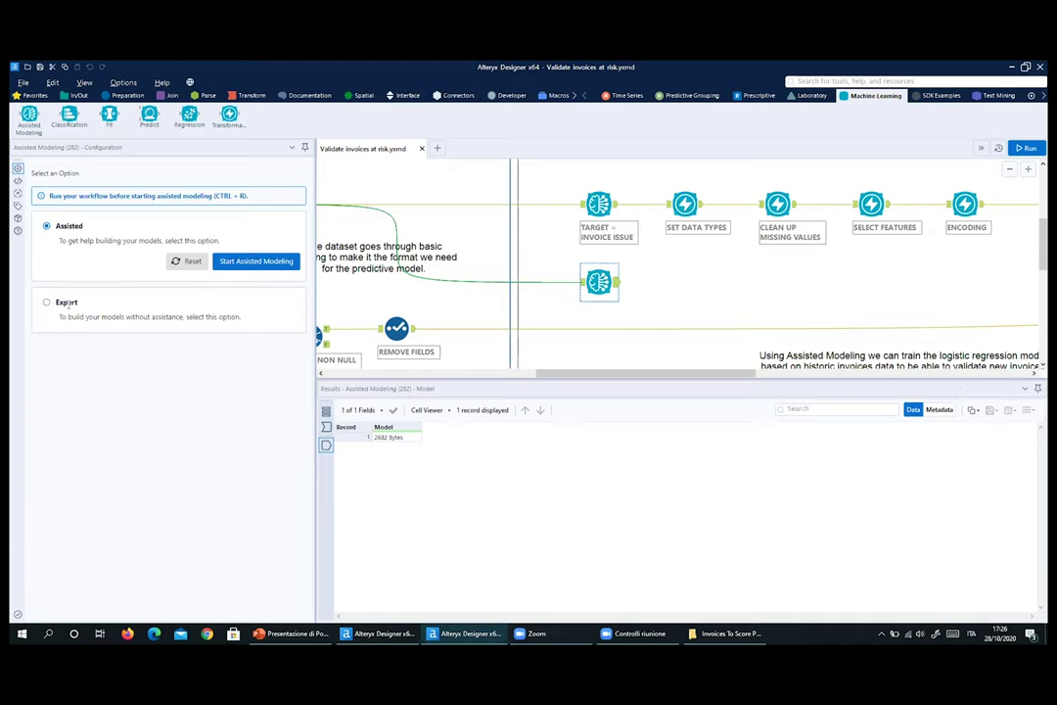
left_click(250, 265)
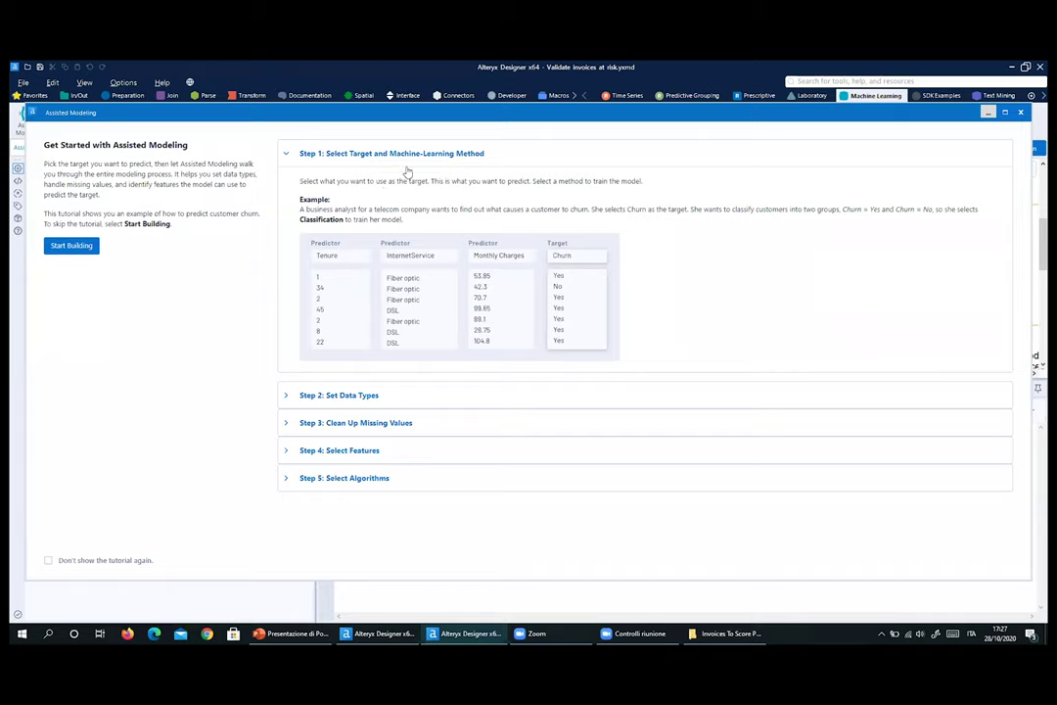
Step: Read the Assisted Modeling tutorial's explanations of data types, missing values, feature selection and algorithm selection
left_click(331, 397)
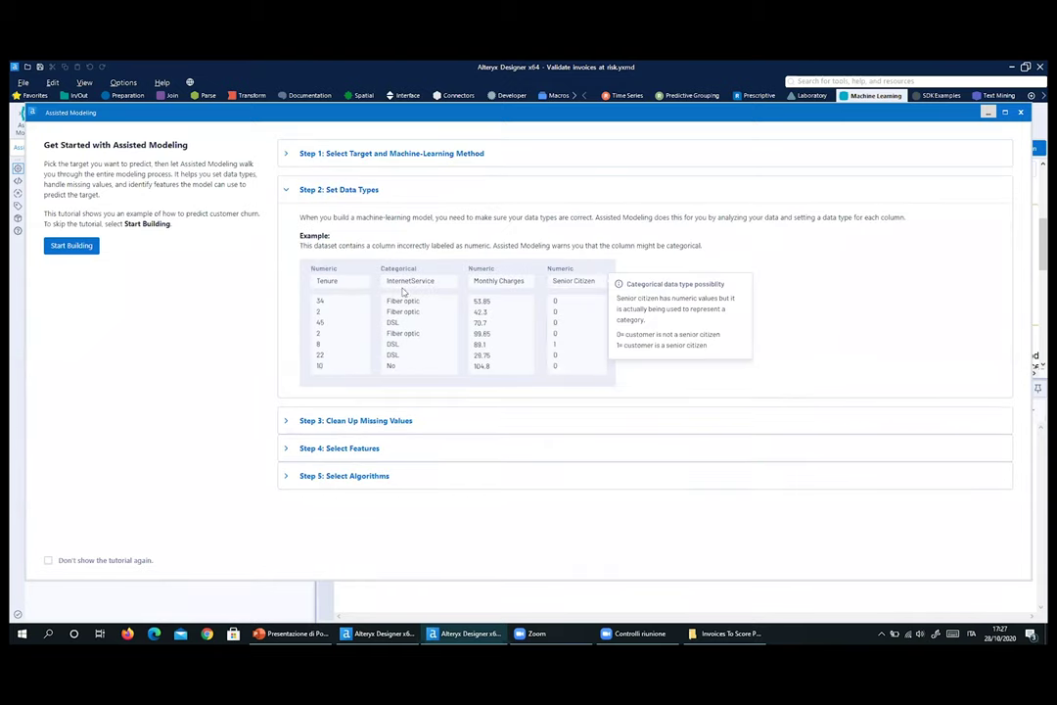
left_click(345, 421)
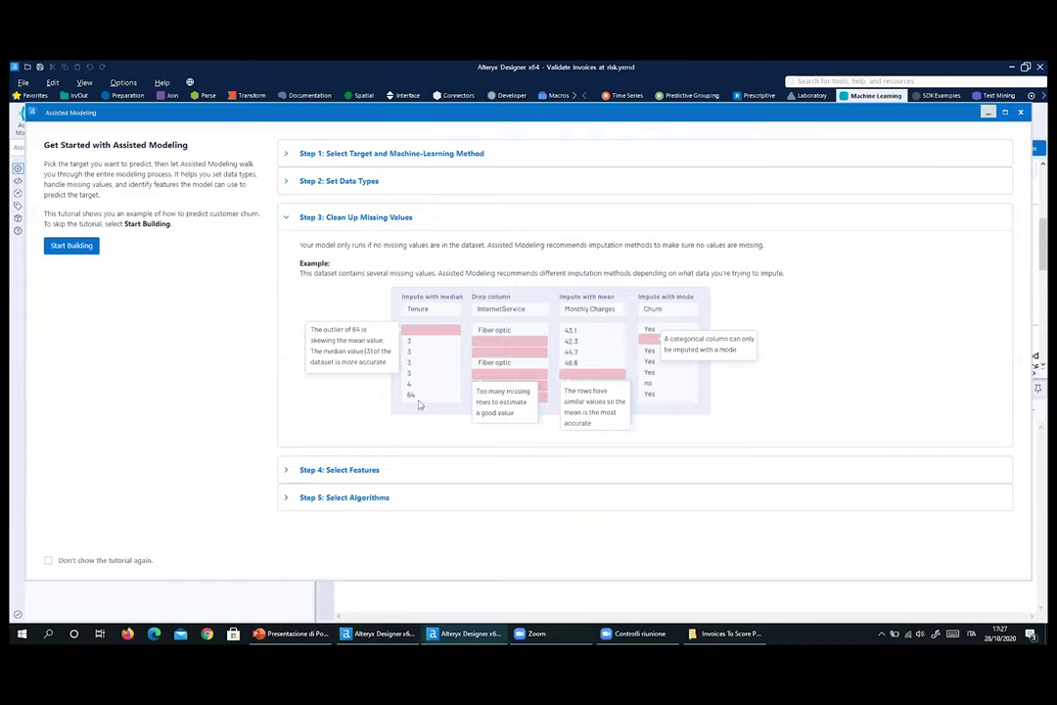
left_click(366, 471)
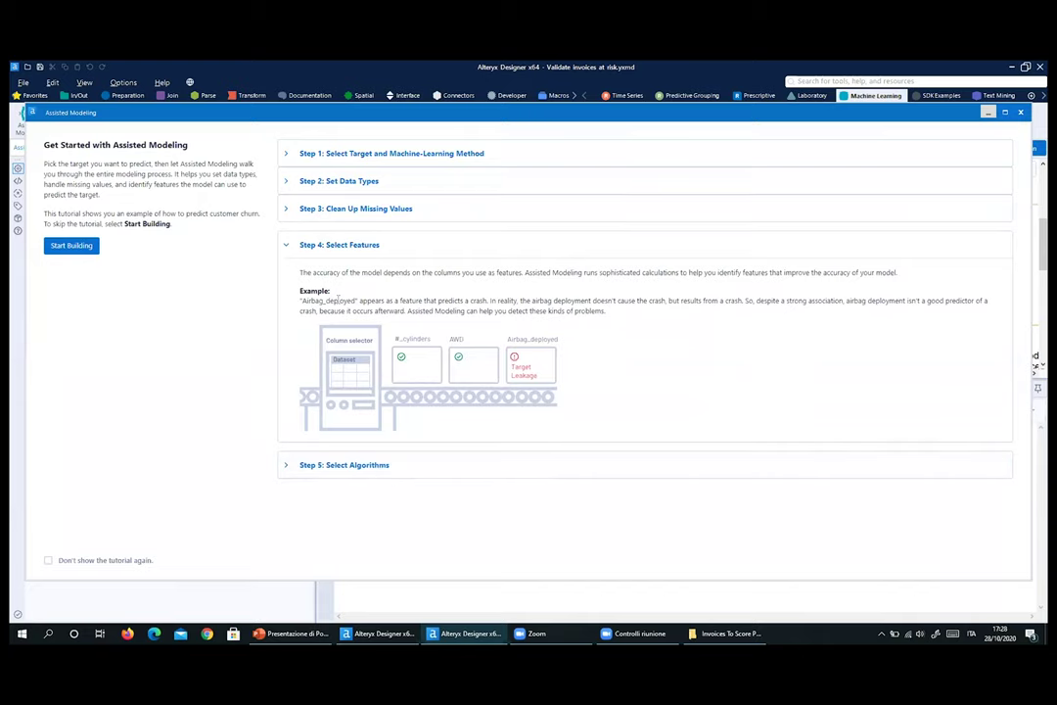
left_click(356, 472)
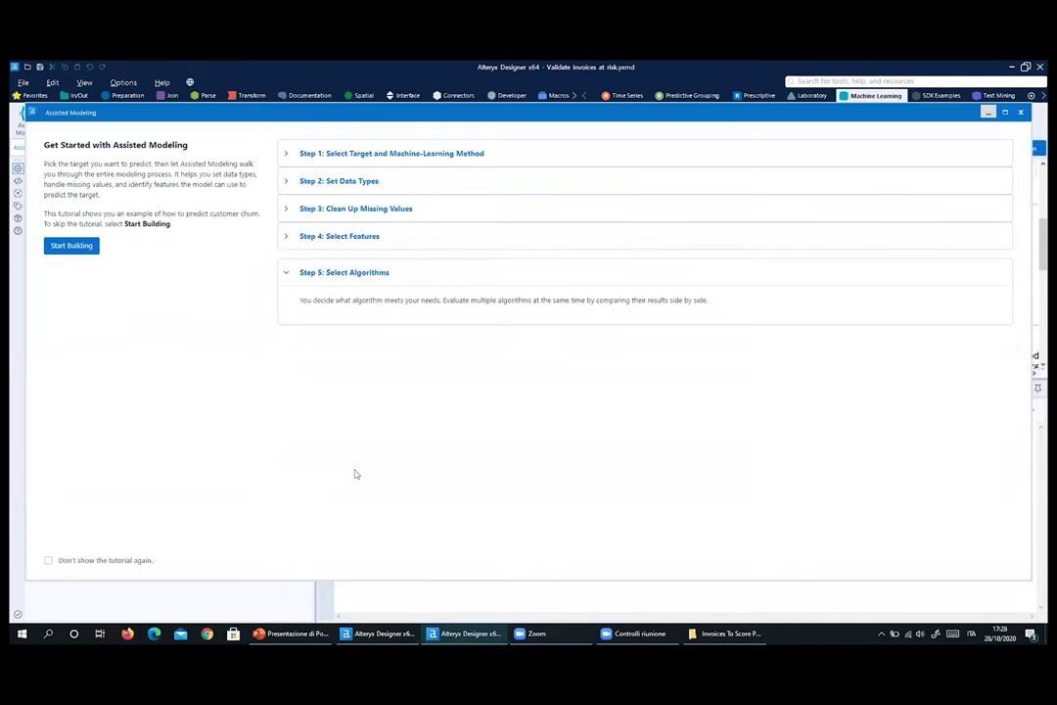
Step: Start building the model with Invoice Issue as the target and Classification as the method, and confirm the target
left_click(72, 245)
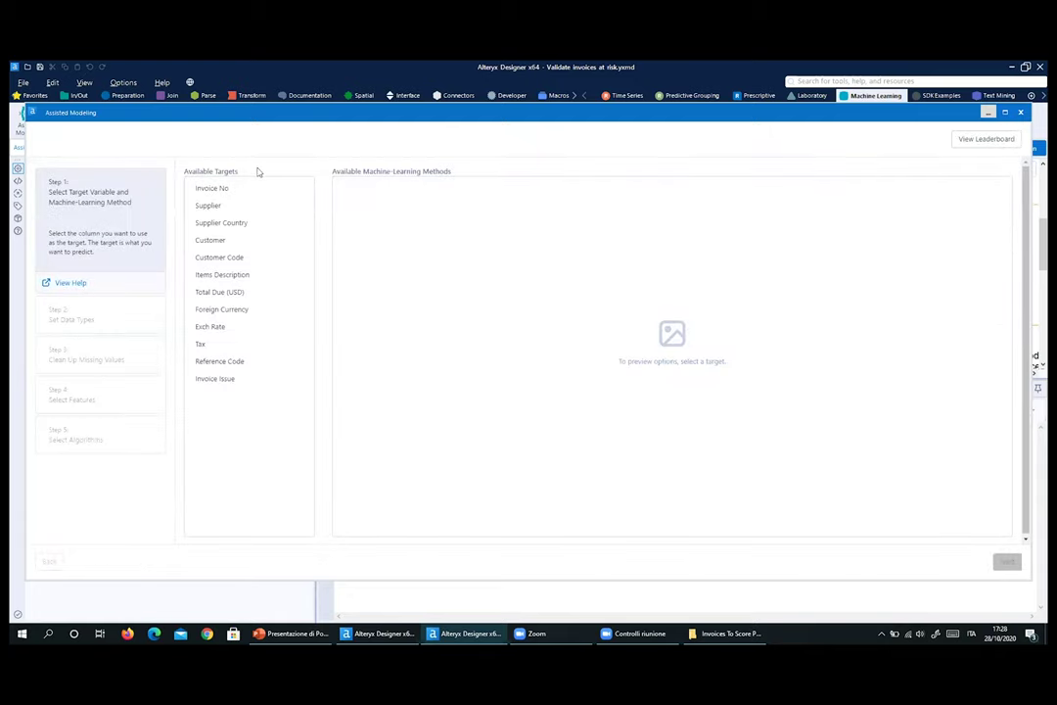
left_click(219, 385)
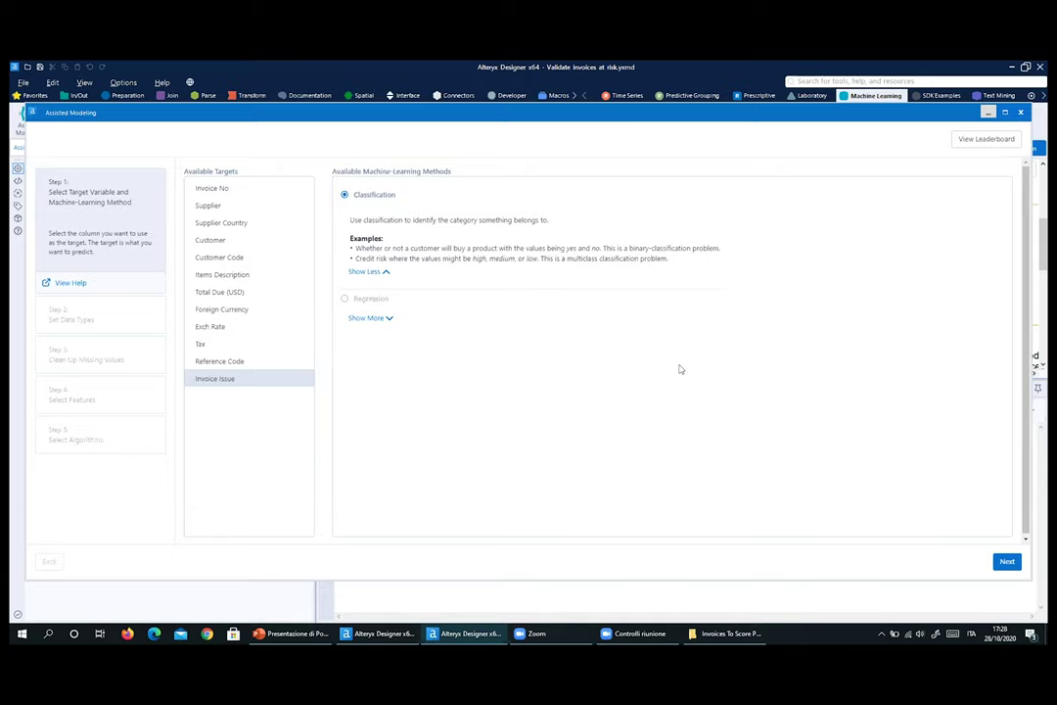
left_click(1005, 563)
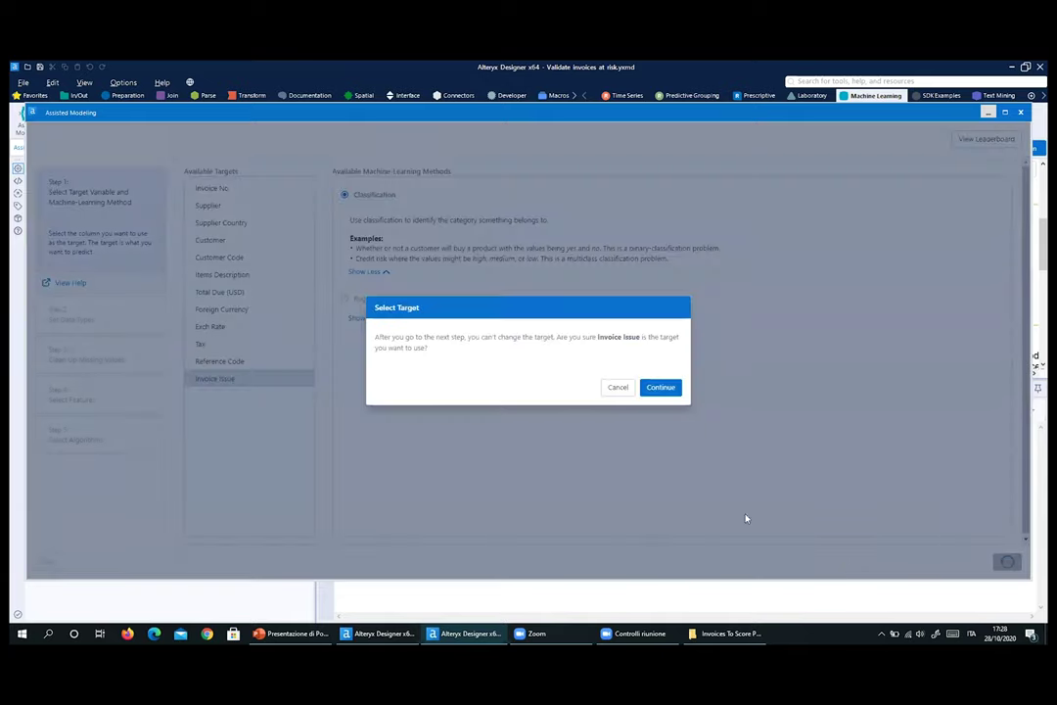
left_click(660, 388)
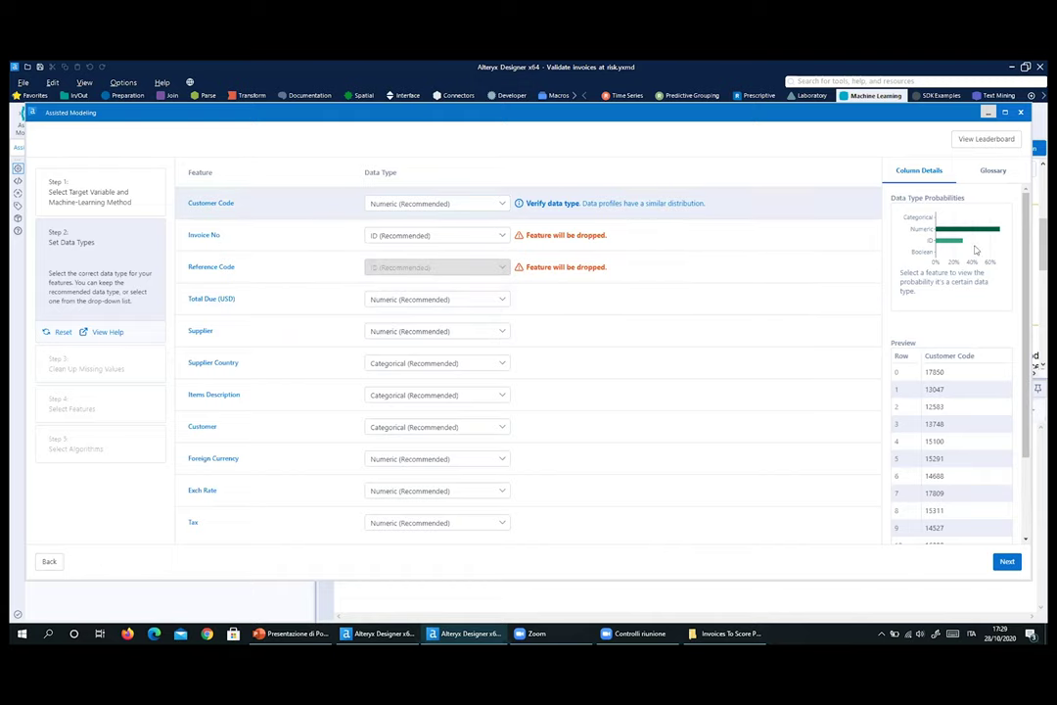
Step: Consult the data type glossary, return to the column details, and choose Numeric (Recommended) as the data type for Customer Code
left_click(990, 173)
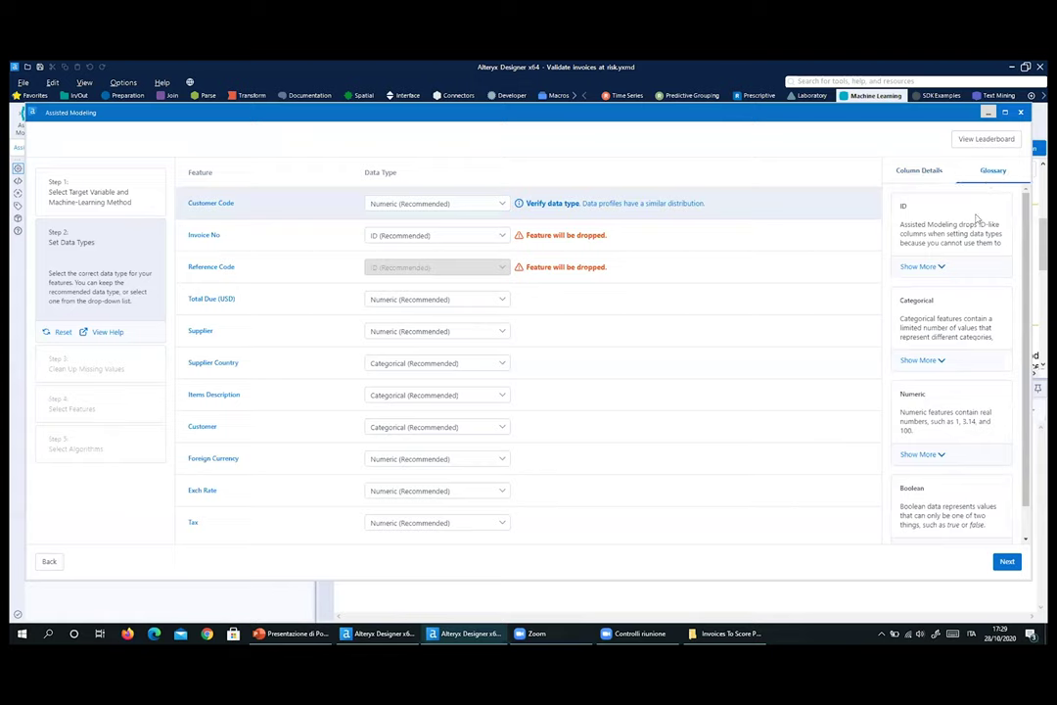
left_click(911, 172)
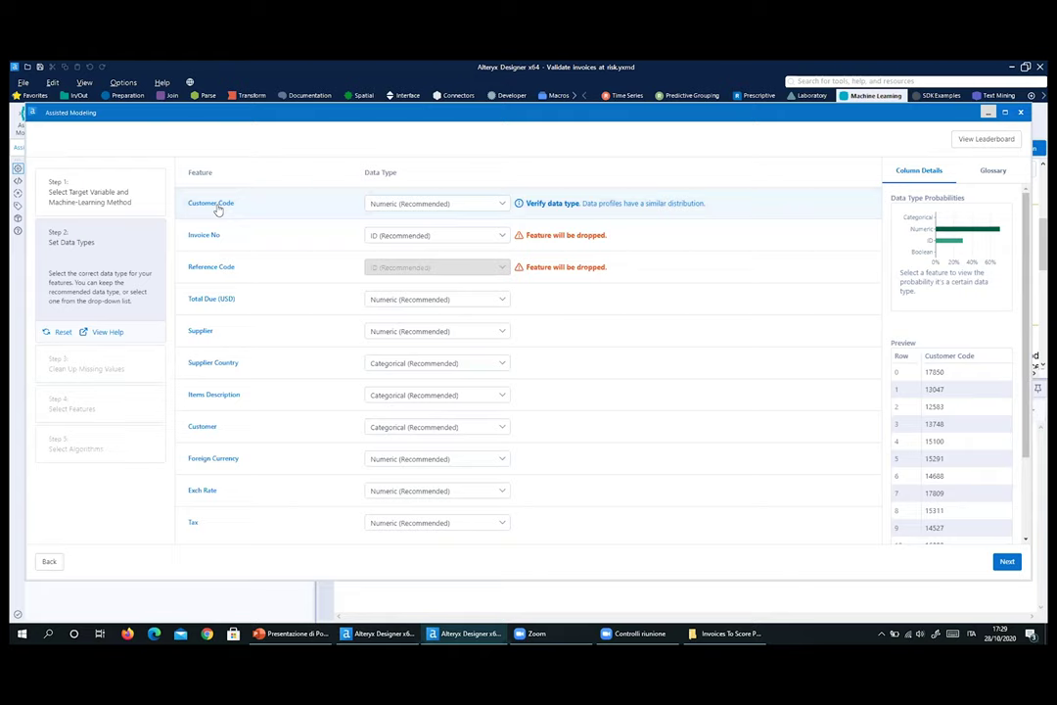
left_click(501, 203)
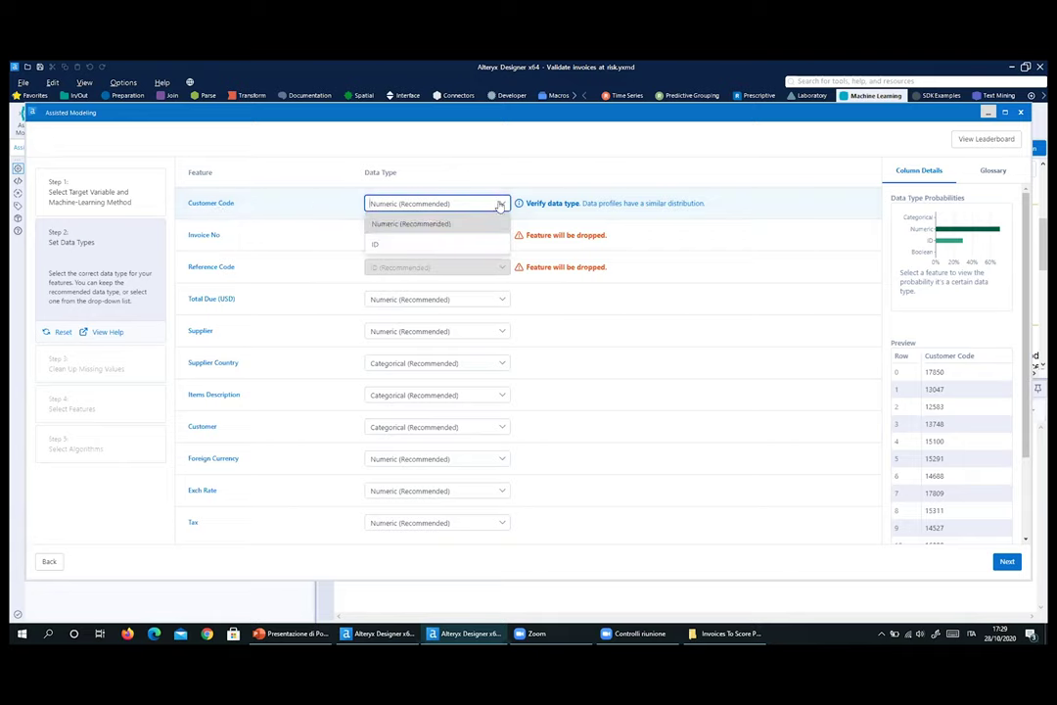
left_click(399, 227)
left_click(396, 204)
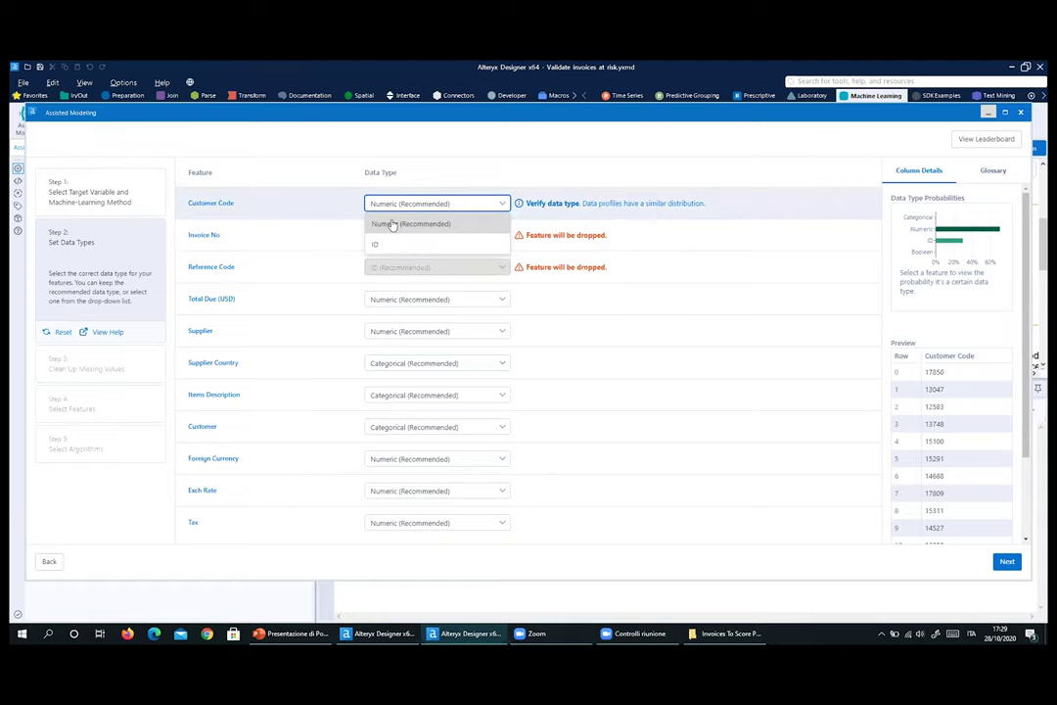
left_click(392, 224)
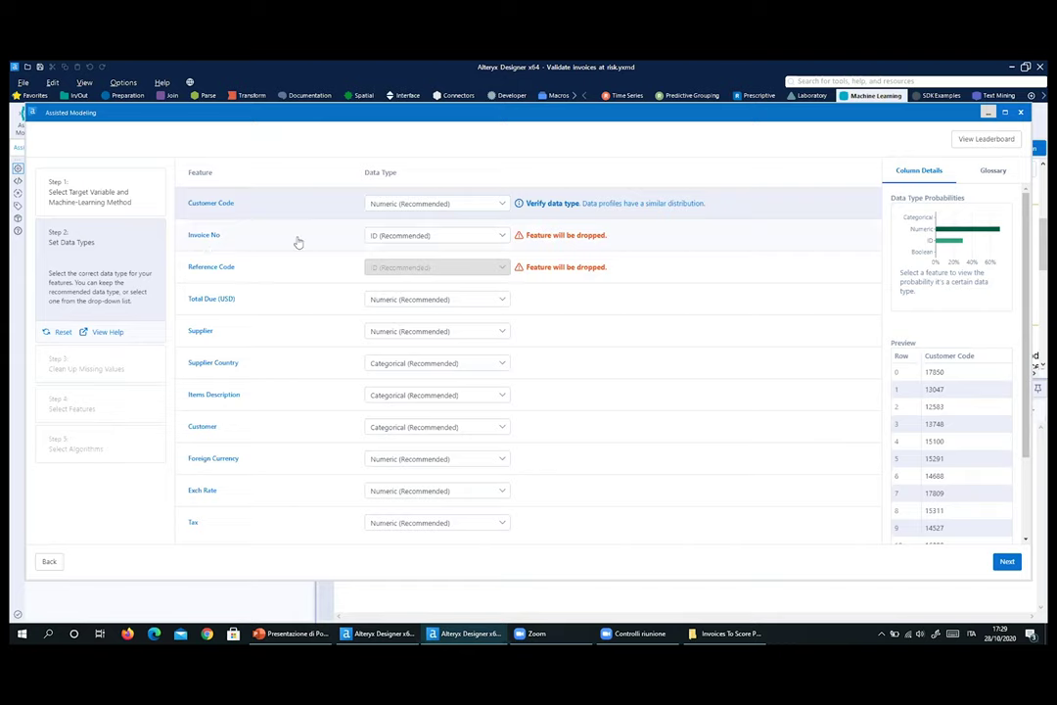
Step: Check the data type choices for Invoice No and choose ID (Recommended)
left_click(500, 236)
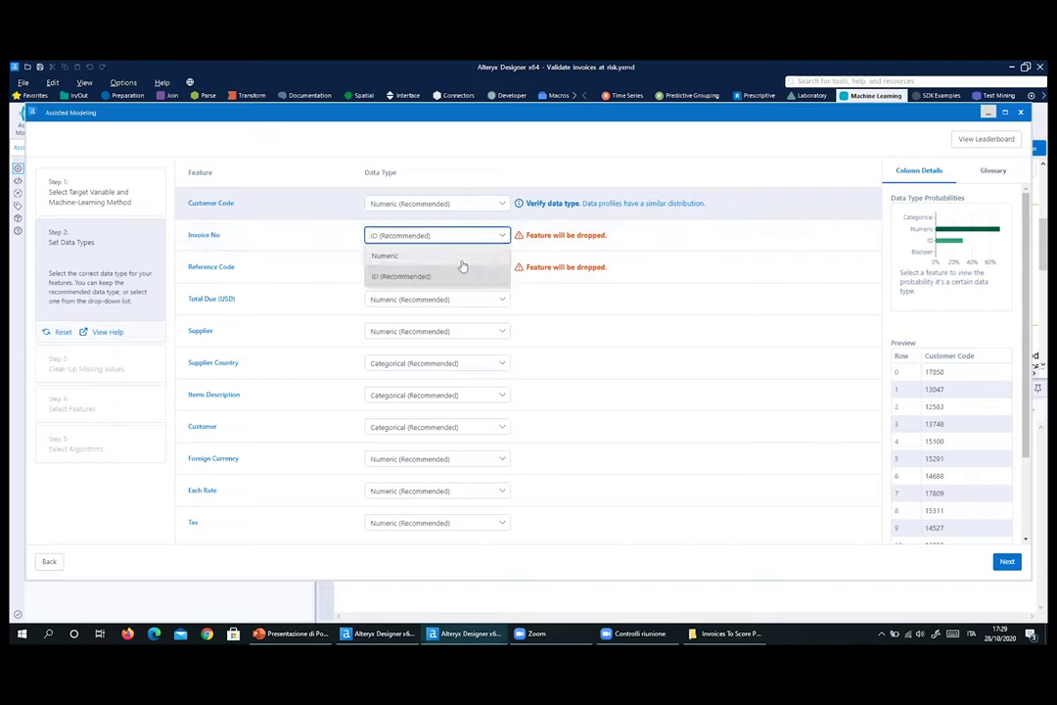
left_click(470, 256)
left_click(495, 236)
left_click(427, 278)
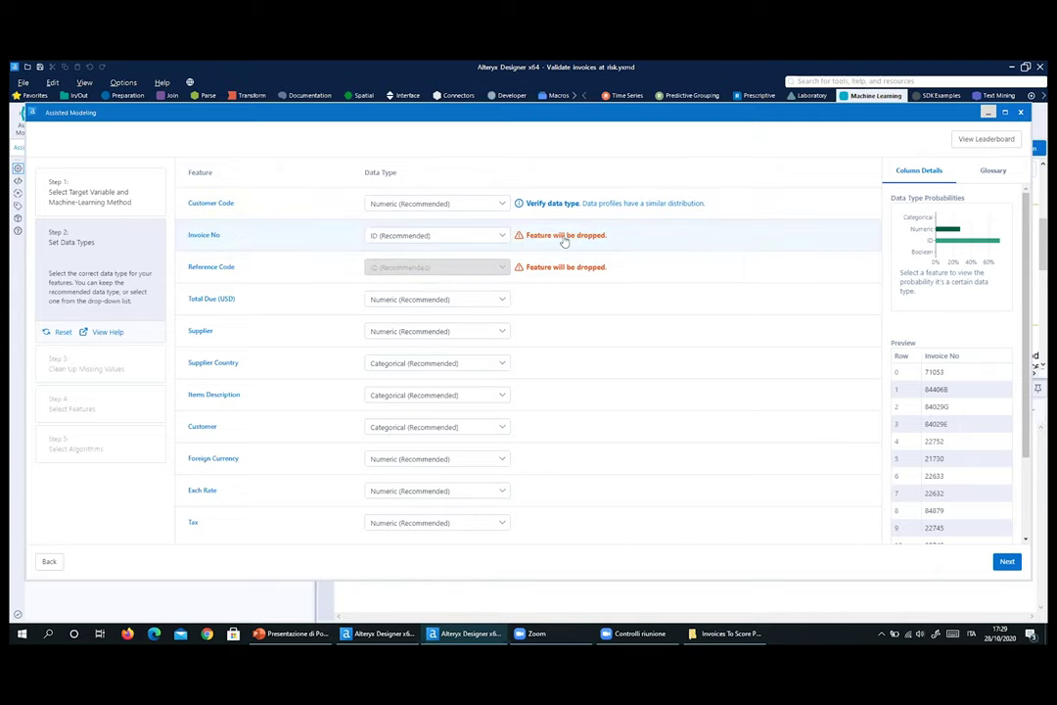
Step: Inspect the data type probabilities and previews of Reference Code, Total Due (USD), Supplier and Supplier Country
left_click(403, 275)
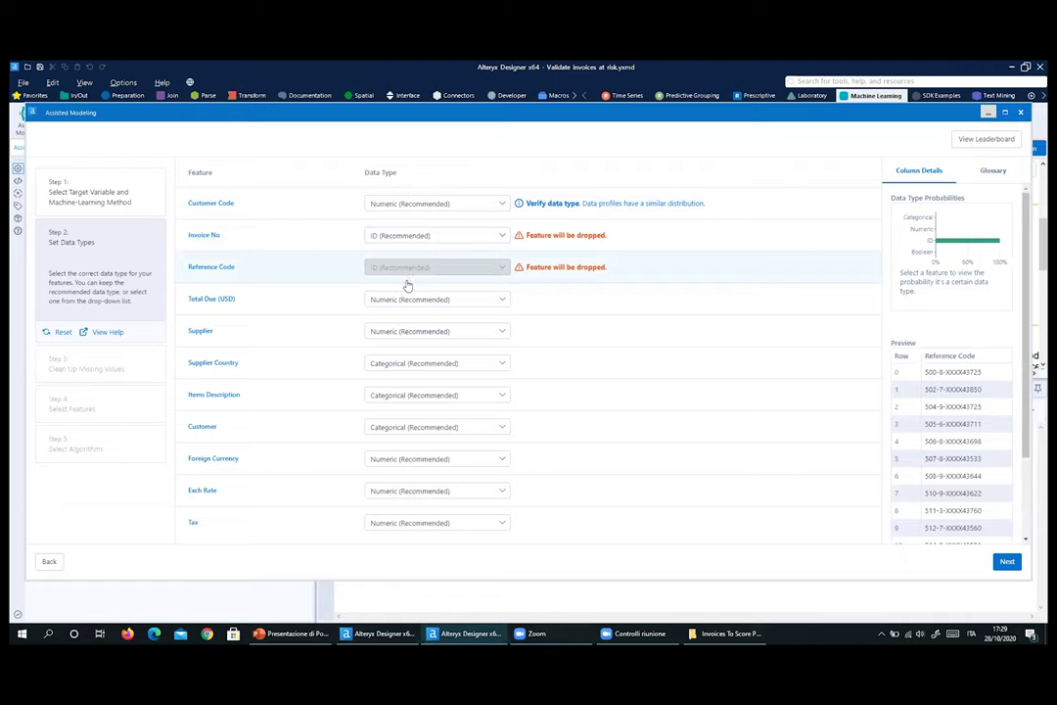
left_click(581, 300)
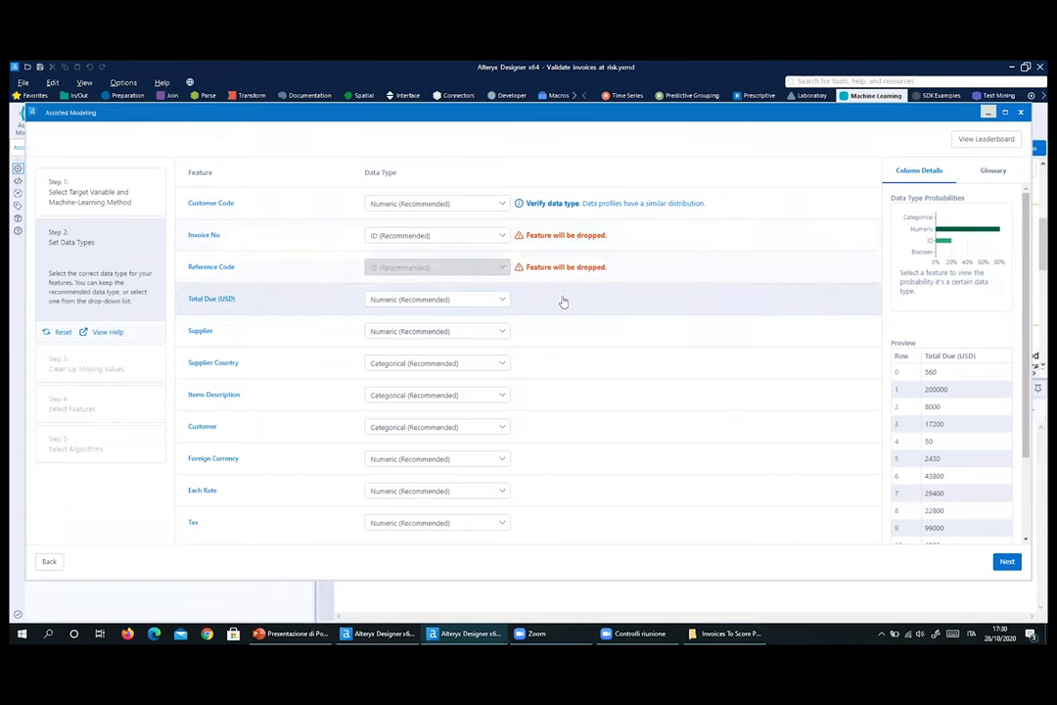
left_click(553, 332)
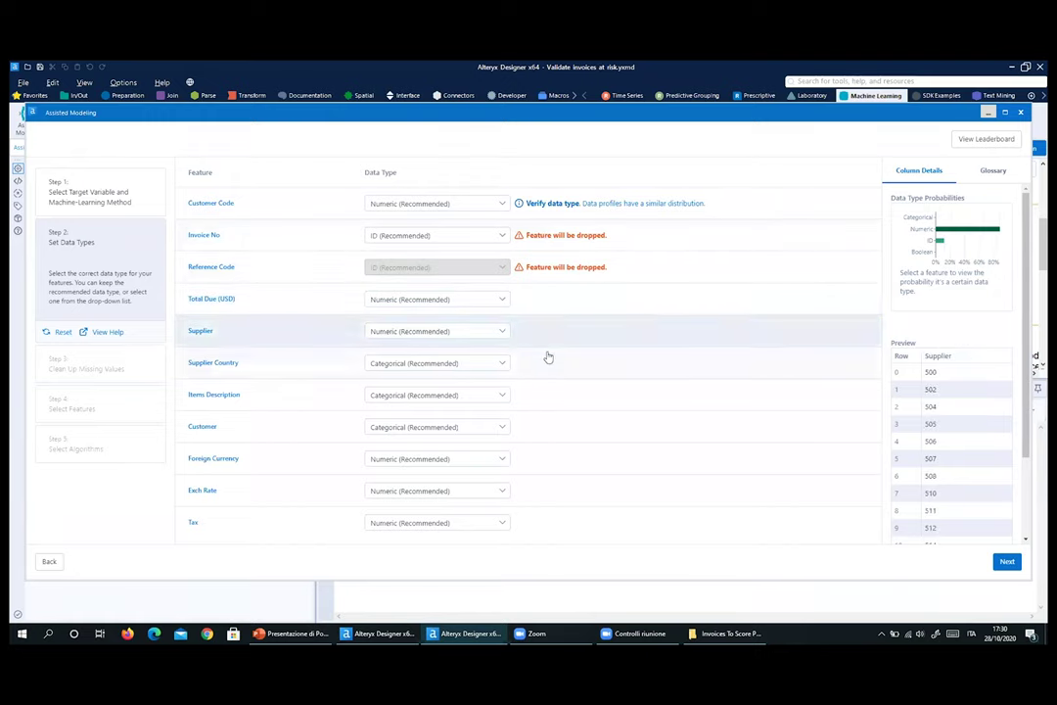
left_click(548, 357)
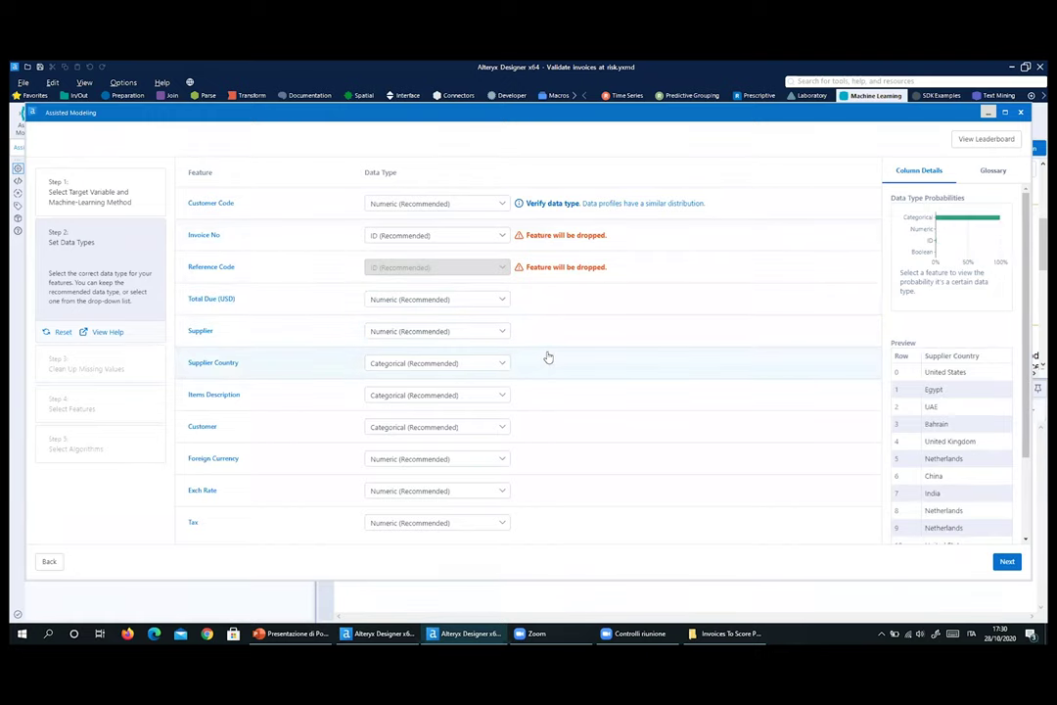
Step: Choose Numeric (Recommended) as the data type for Total Due (USD) and look through its preview rows
left_click(471, 299)
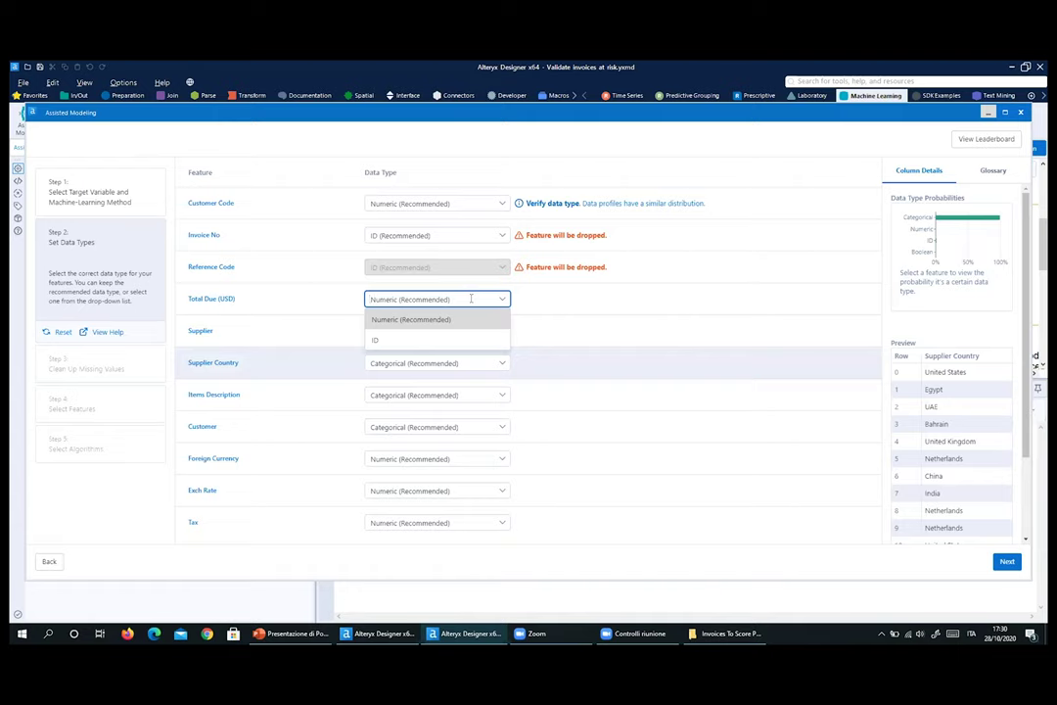
left_click(467, 320)
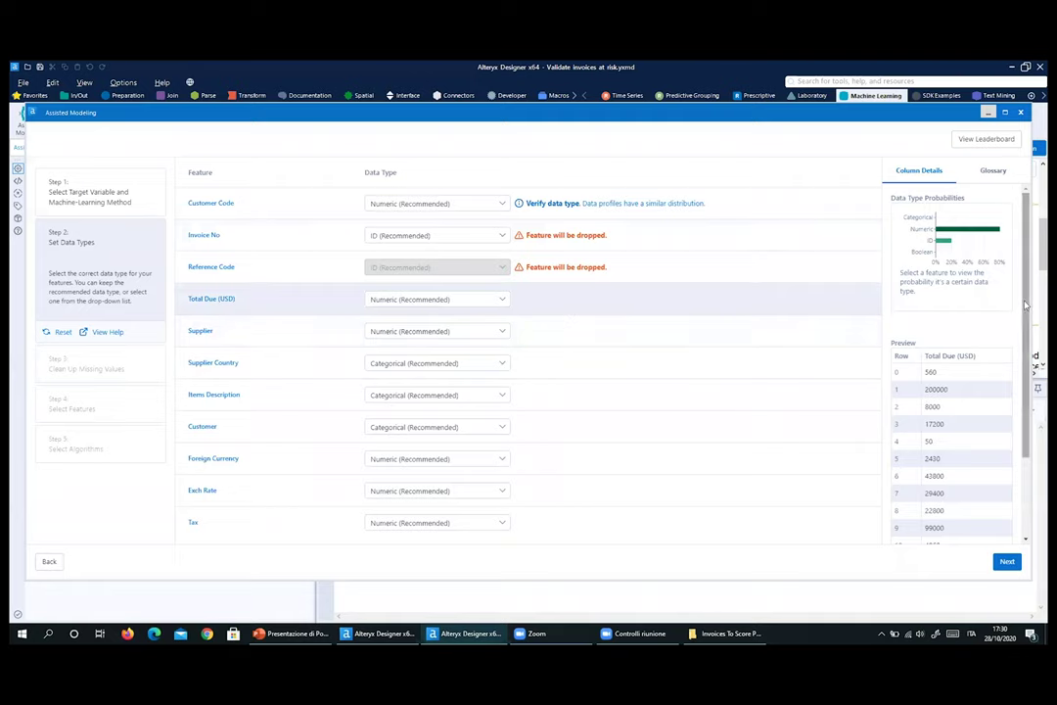
scroll(1015, 305, "down", 3)
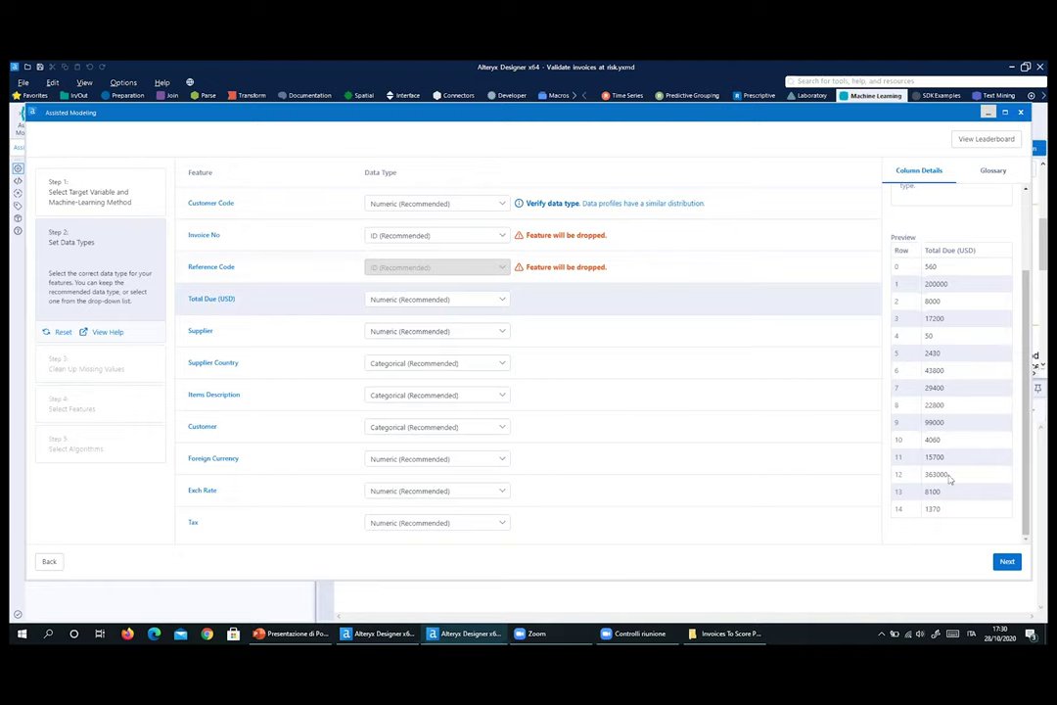
scroll(949, 475, "up", 3)
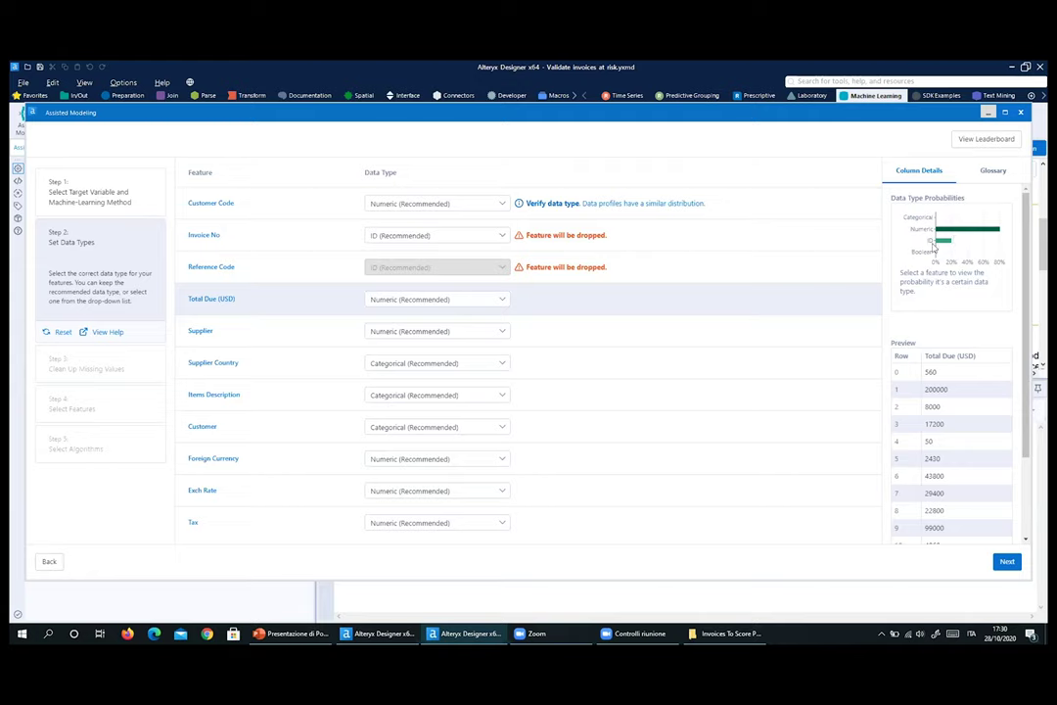
Step: Compare the data type probabilities and previews of Supplier Country, Items Description and Supplier
left_click(660, 340)
left_click(654, 361)
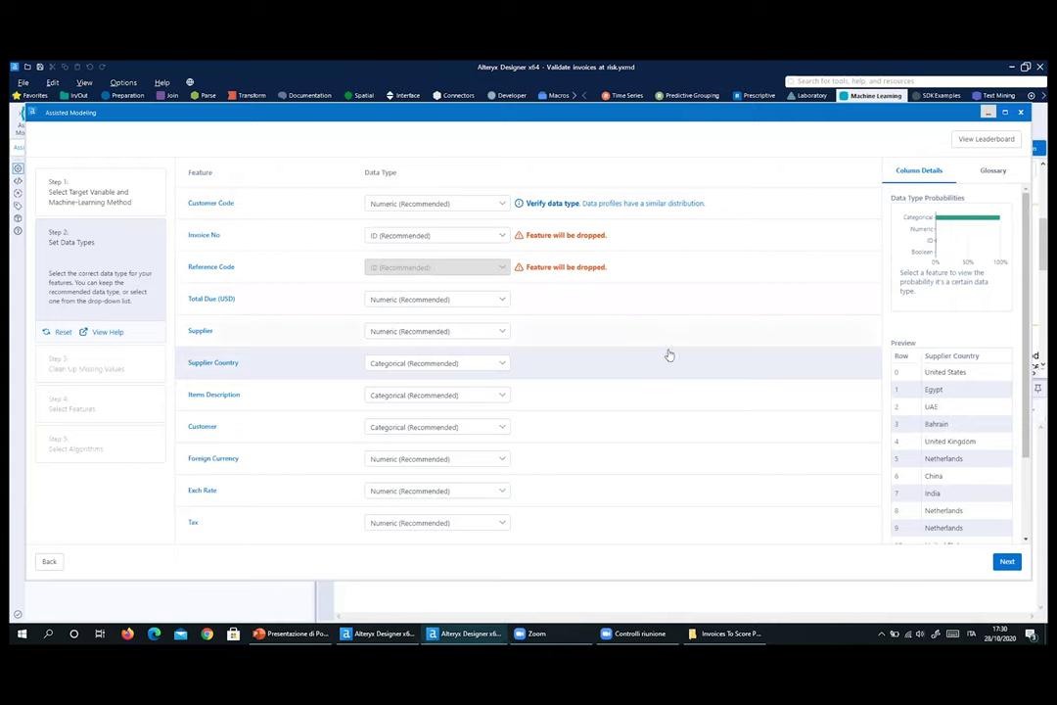
left_click(630, 397)
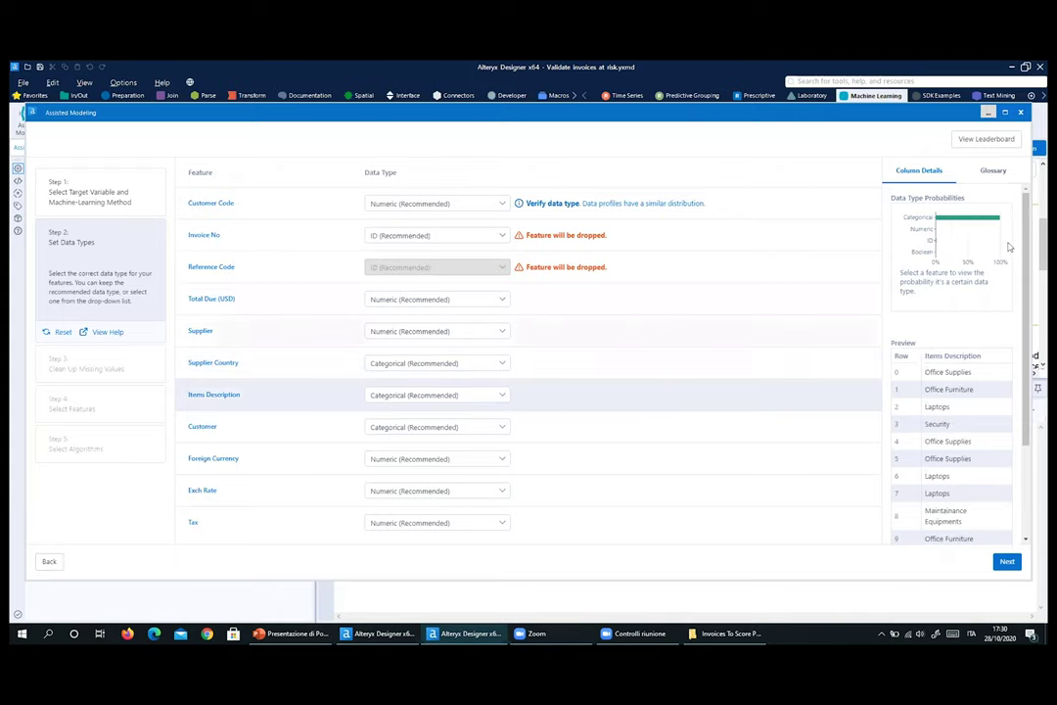
left_click(584, 335)
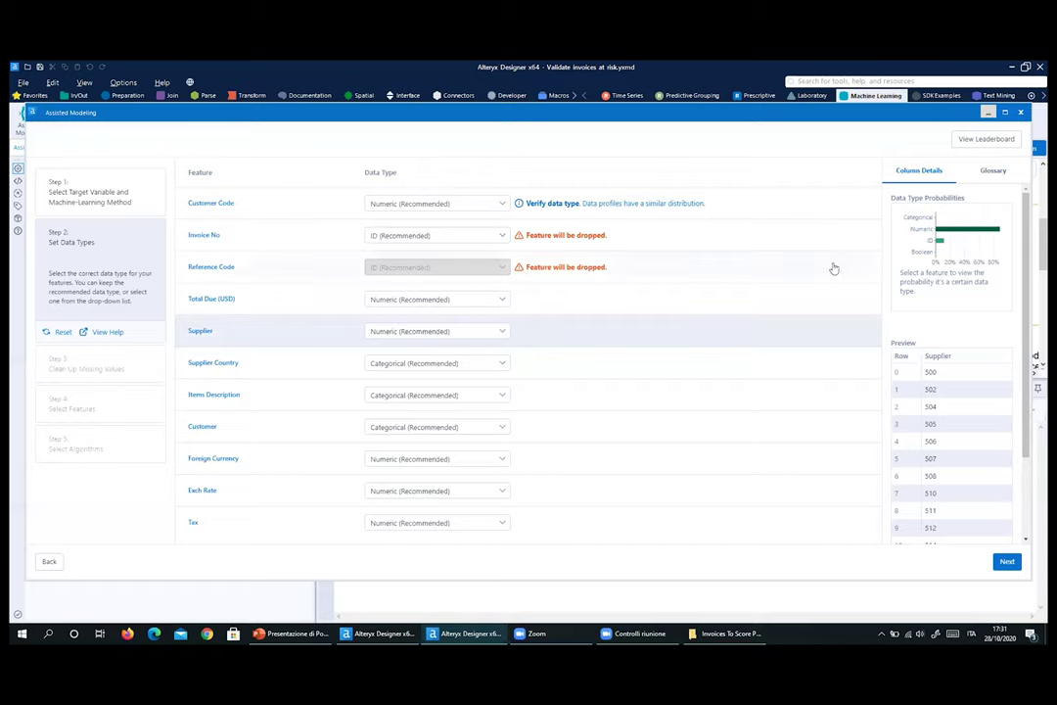
Step: Proceed to cleaning up missing values and choose Replace with Constant (Recommended) for Customer and Supplier Country
left_click(1007, 567)
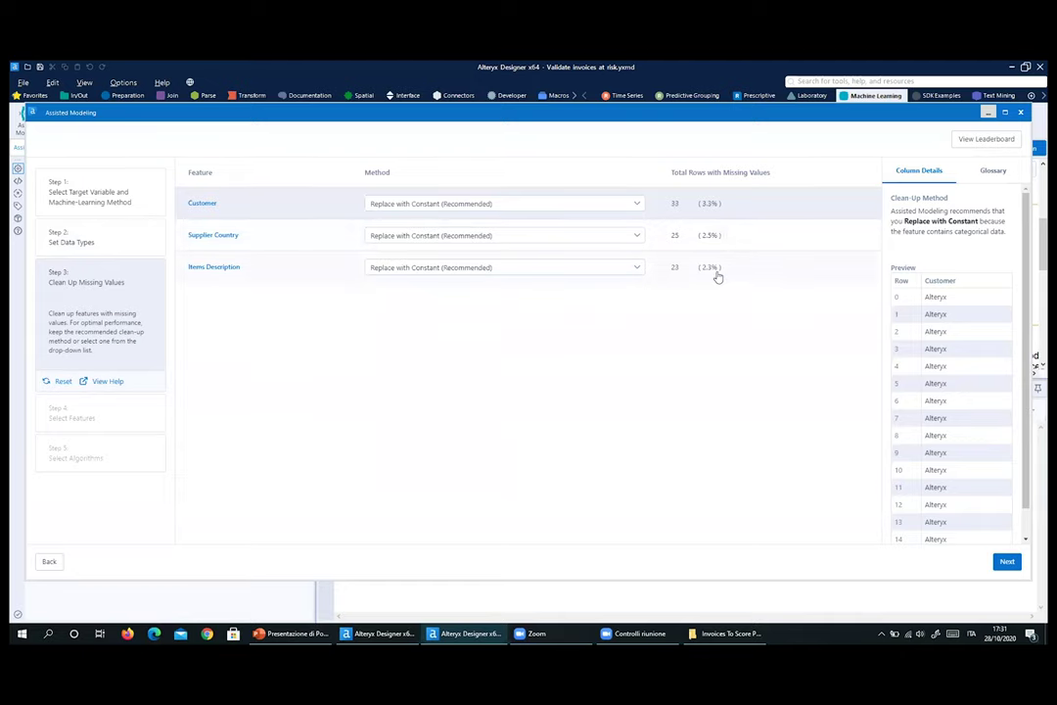
left_click(632, 204)
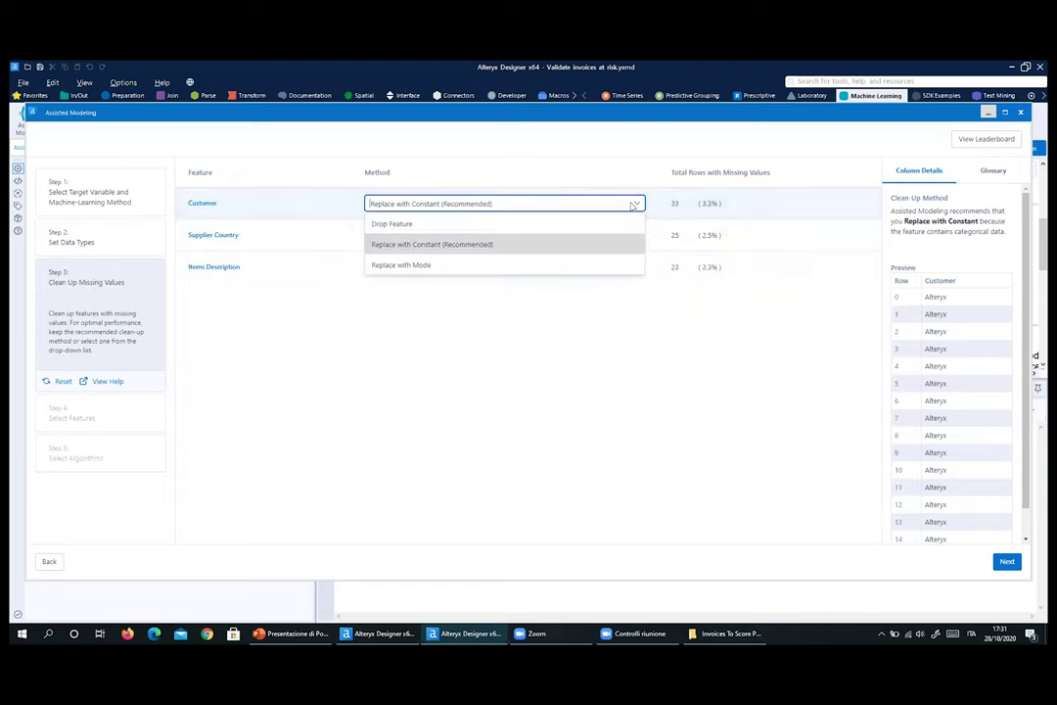
left_click(409, 252)
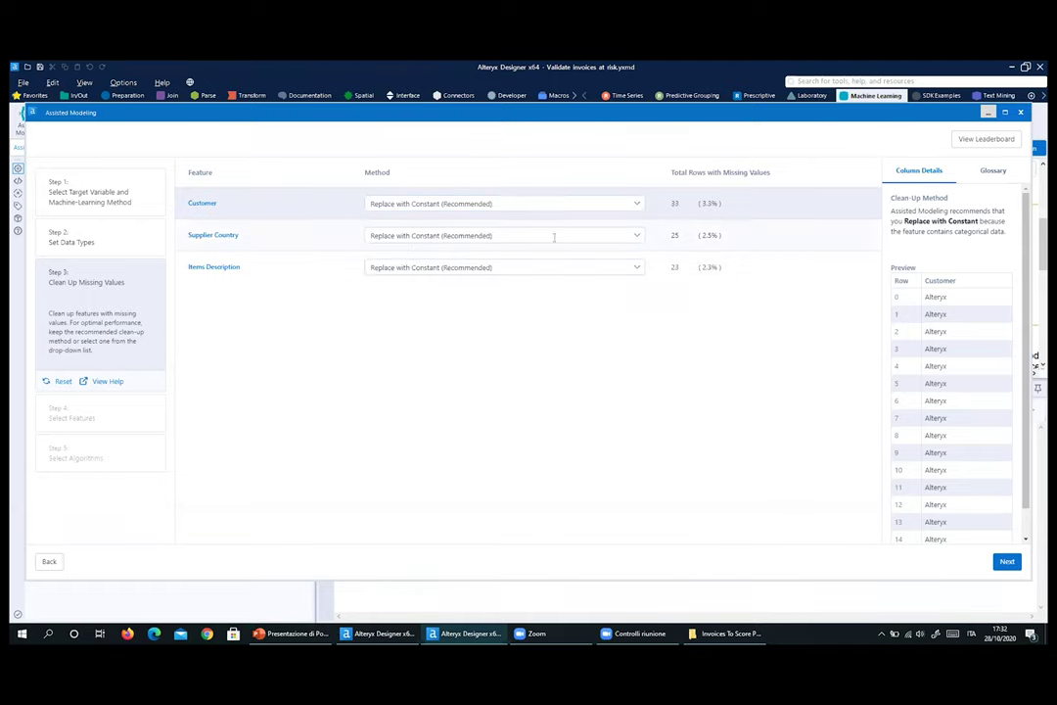
left_click(637, 238)
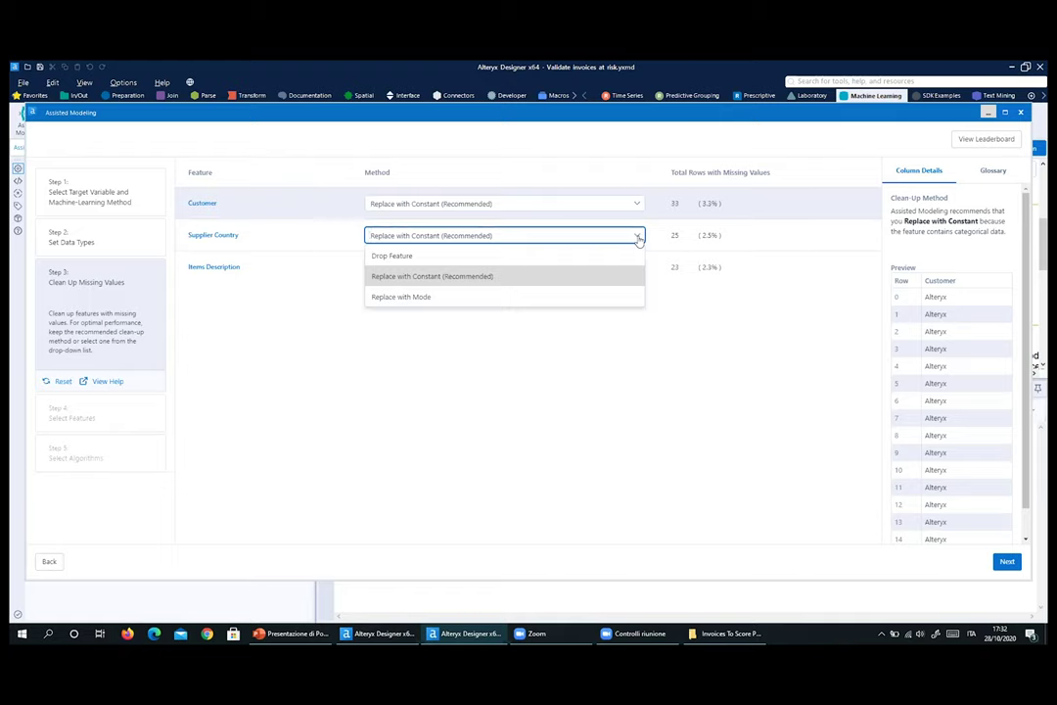
left_click(502, 277)
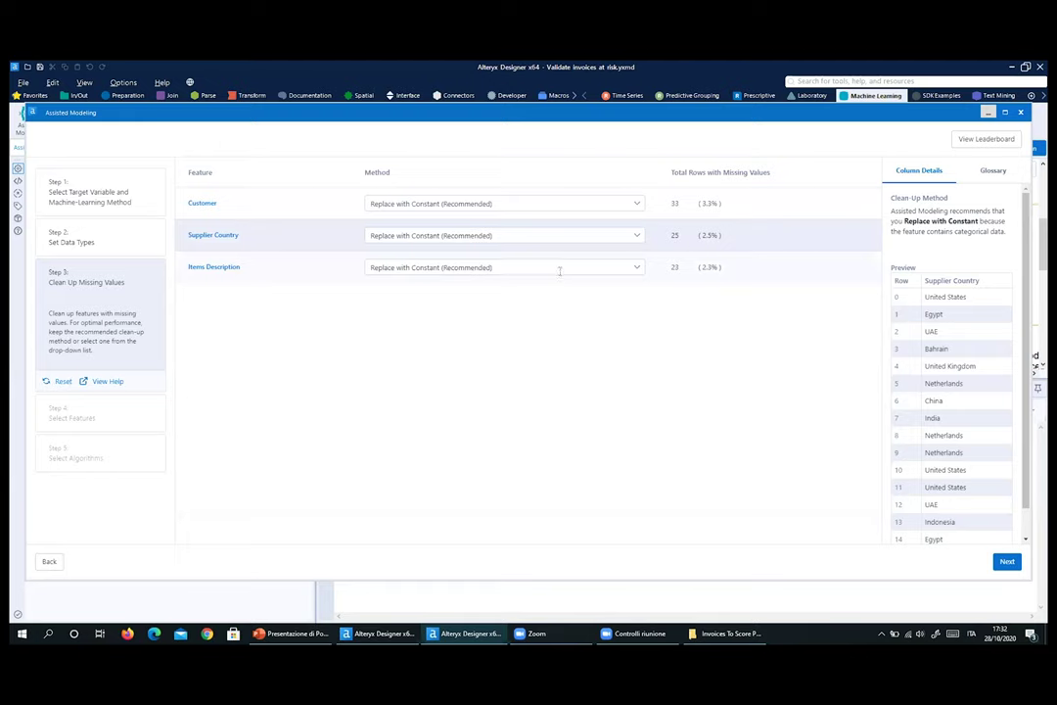
Step: Choose Replace with Constant (Recommended) for Items Description and look through its preview rows for missing values
left_click(636, 269)
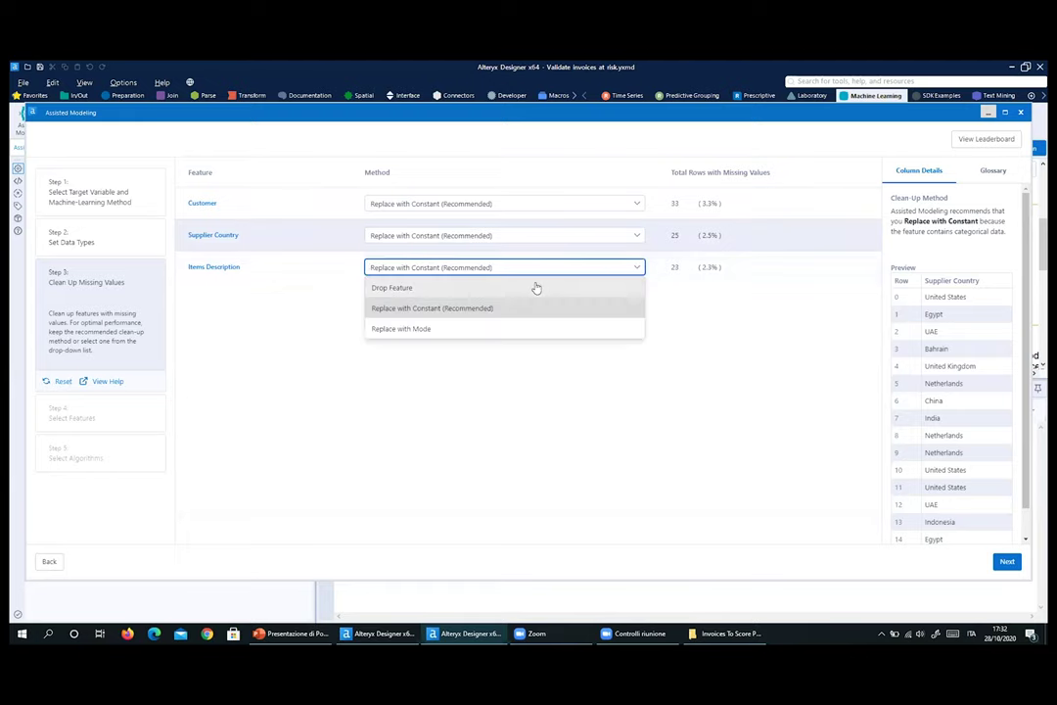
left_click(442, 308)
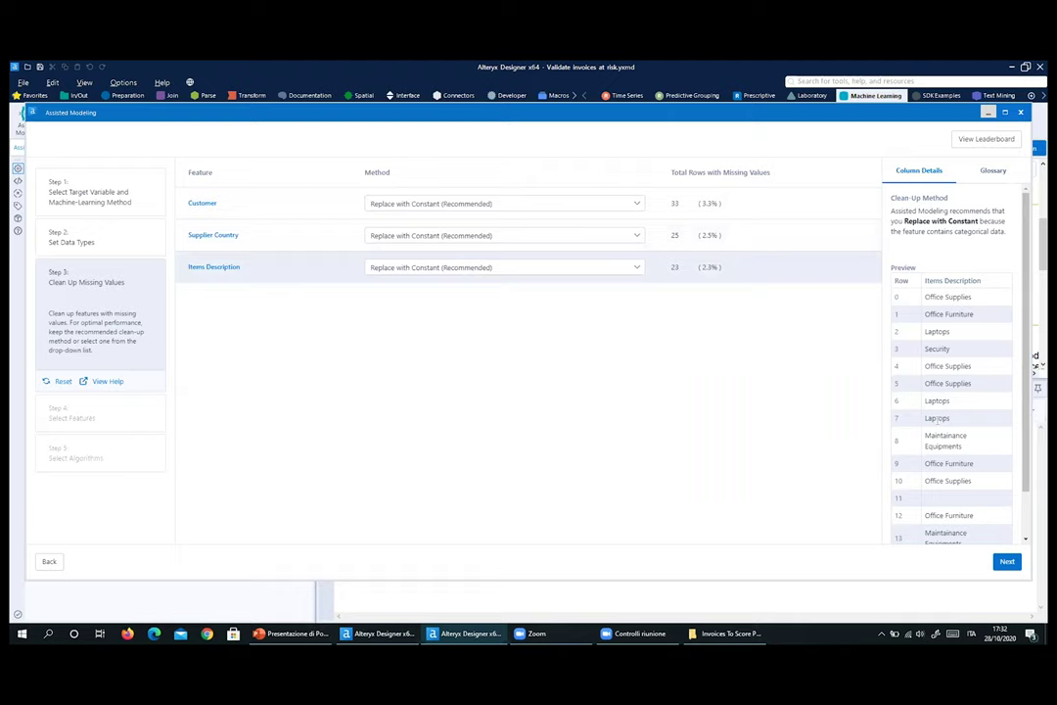
scroll(936, 423, "down", 2)
scroll(938, 425, "up", 2)
scroll(964, 460, "down", 2)
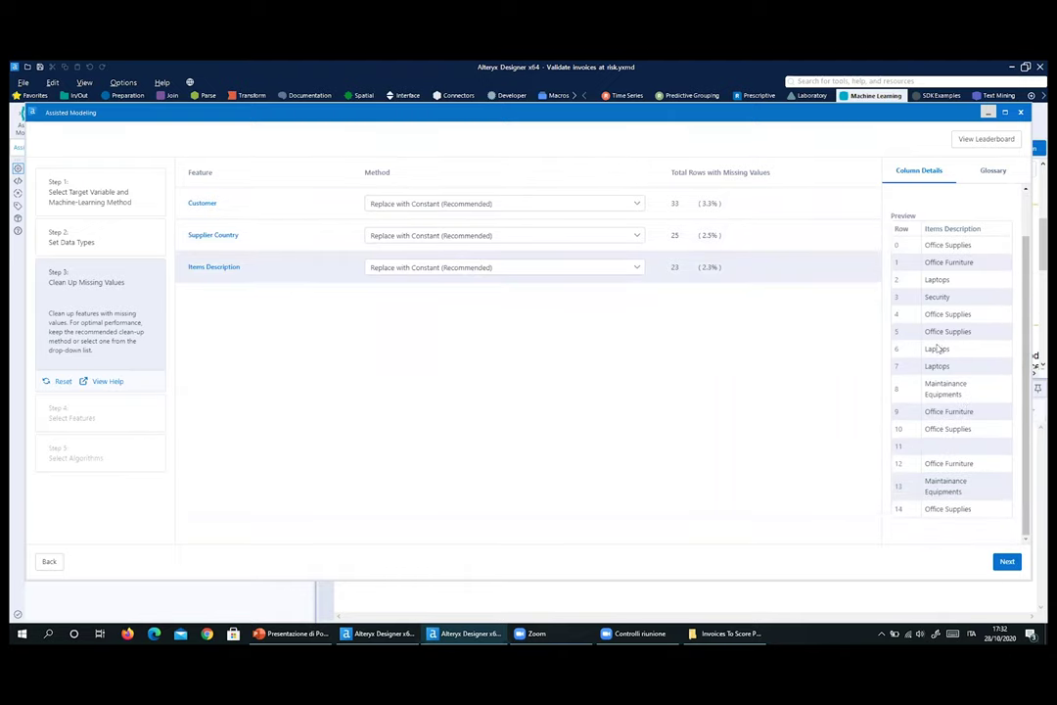
scroll(955, 348, "up", 2)
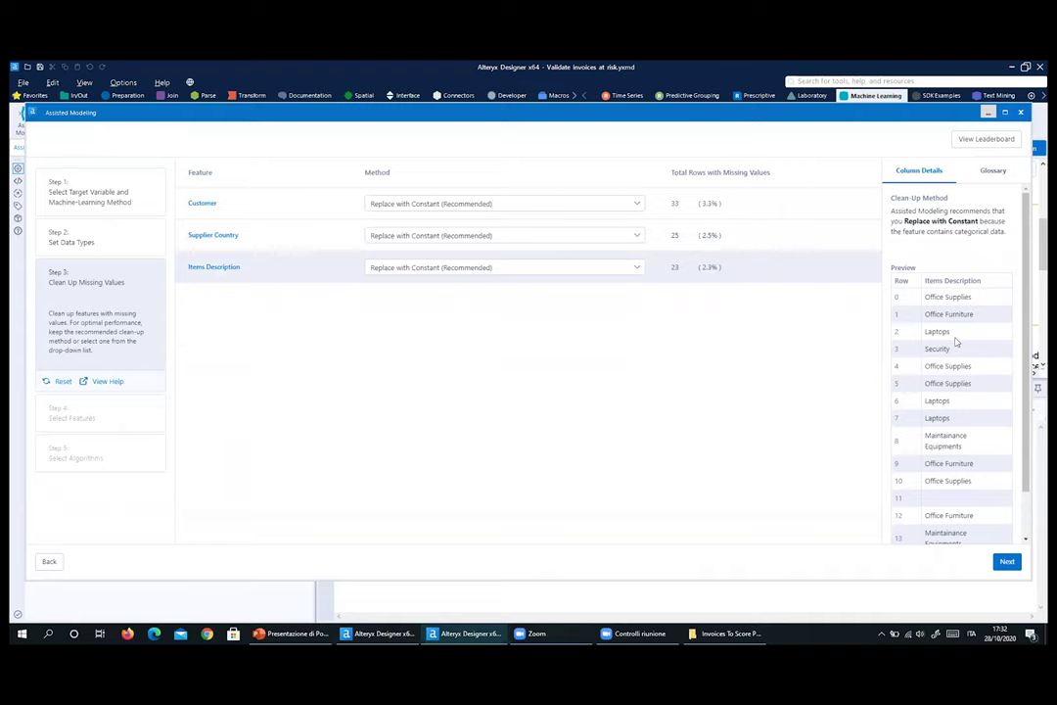
Step: Check the preview rows of Items Description, Supplier Country and Customer for missing values, and proceed to feature selection
scroll(956, 341, "down", 2)
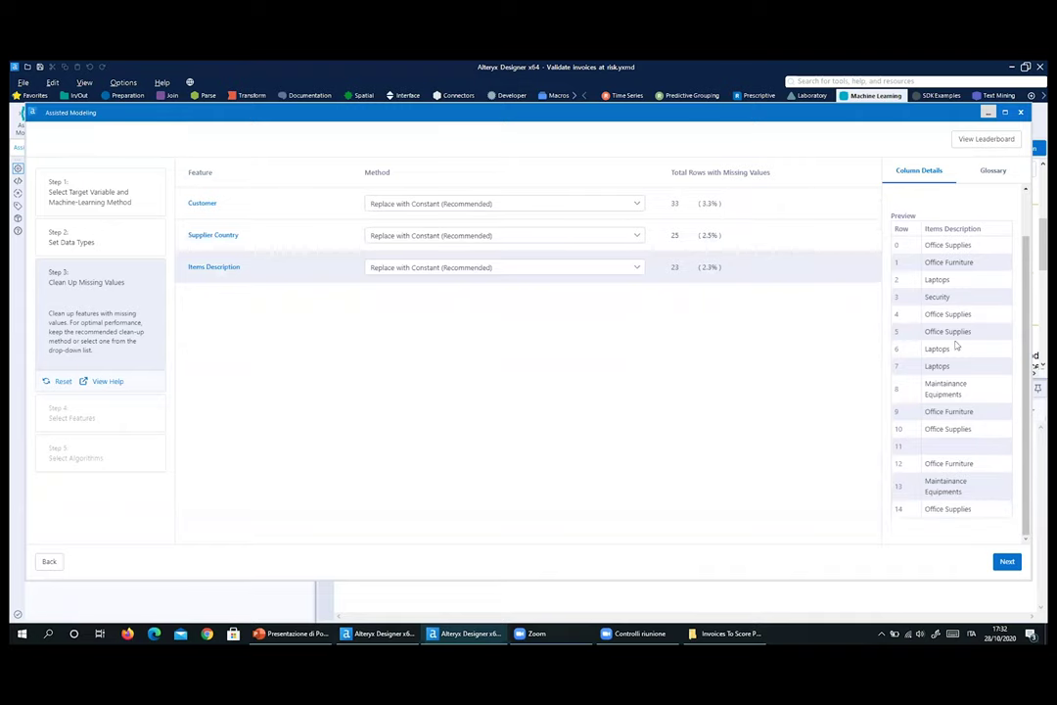
left_click(742, 241)
scroll(967, 354, "down", 1)
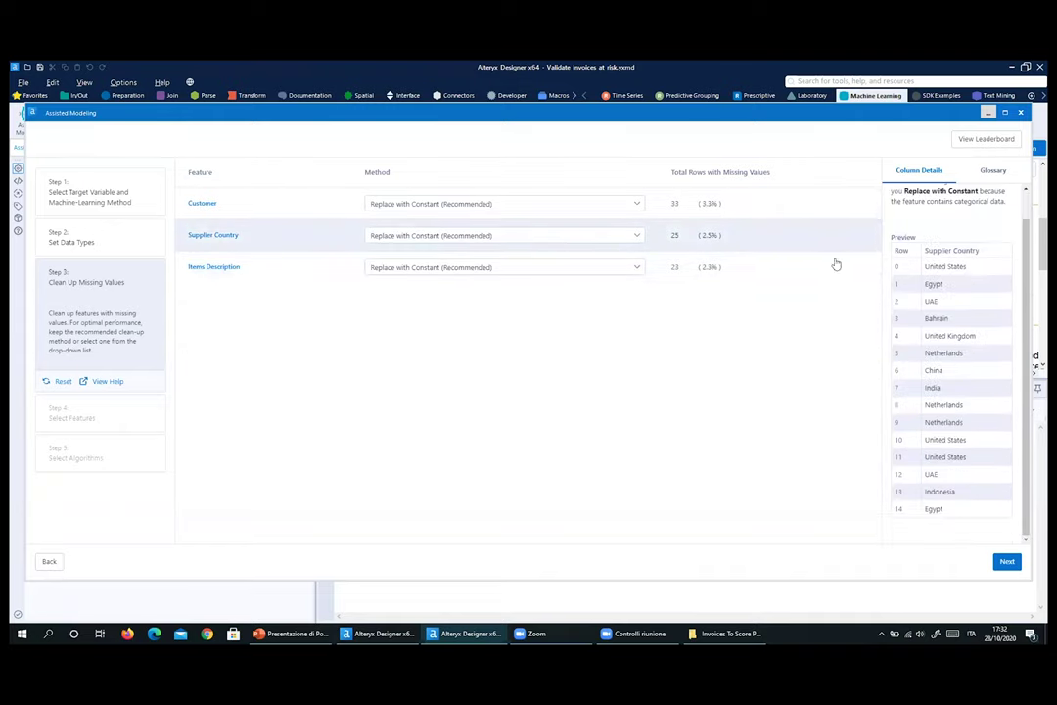
left_click(755, 206)
scroll(972, 347, "down", 1)
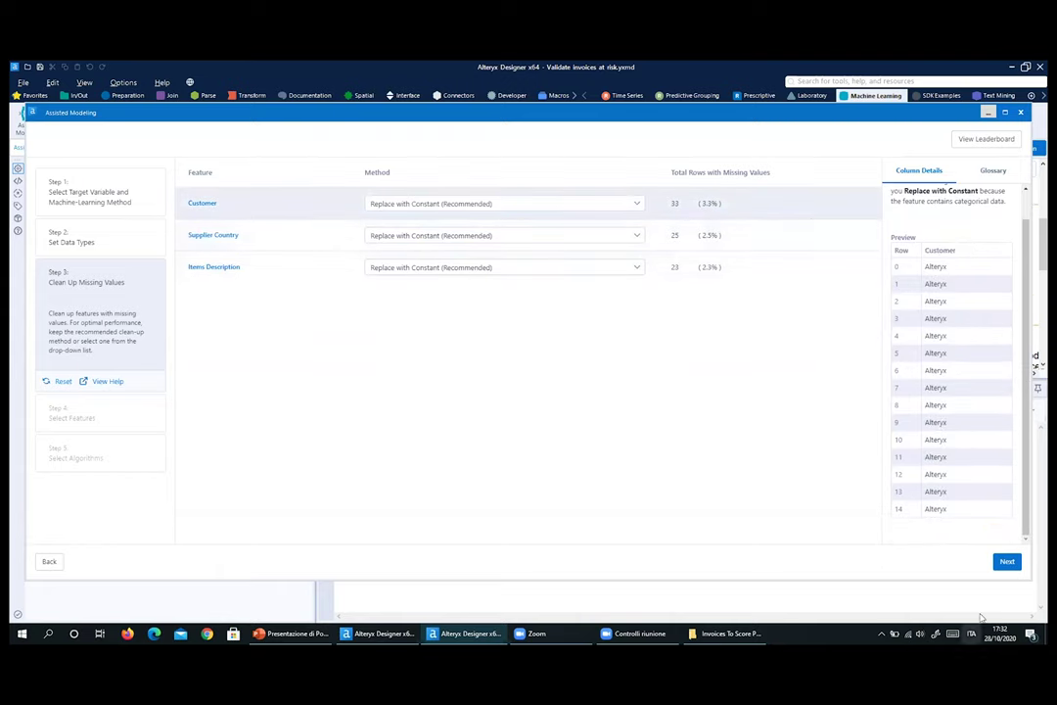
left_click(1009, 563)
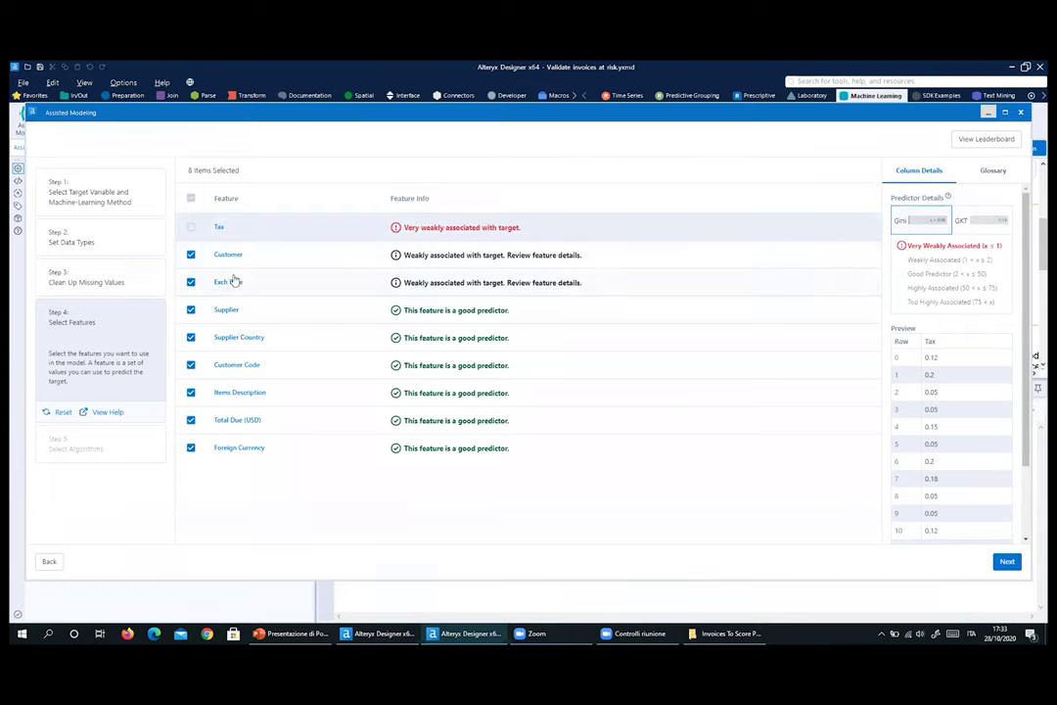
Step: Review the predictor details of the features from Customer to Foreign Currency, and proceed to algorithm selection with the recommended features
left_click(445, 258)
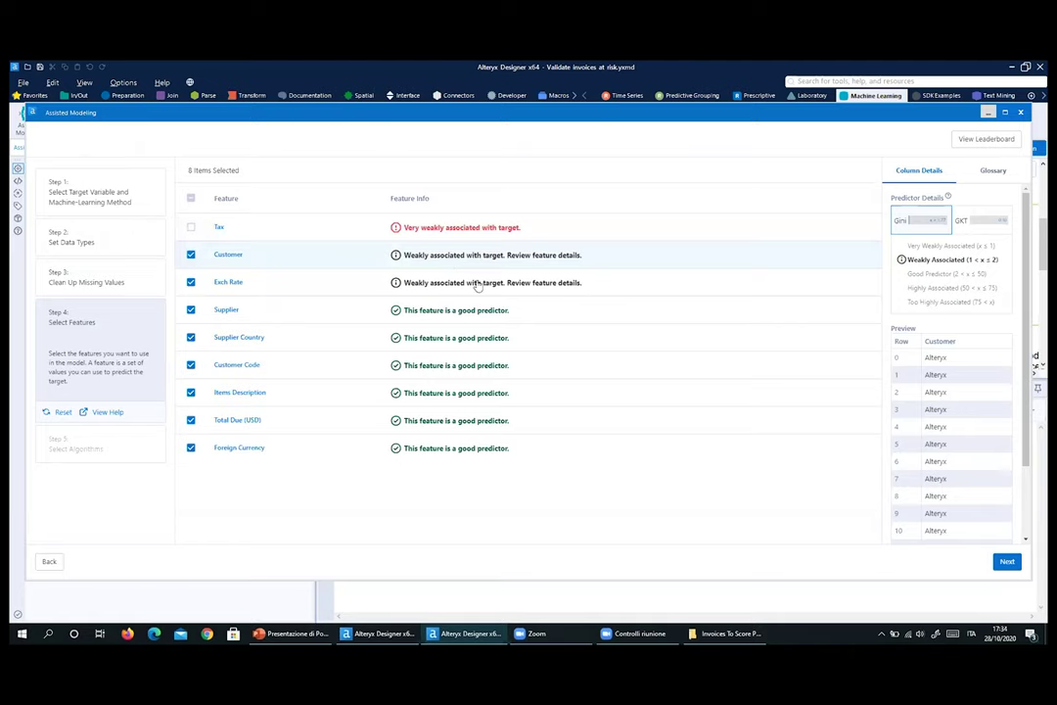
left_click(269, 274)
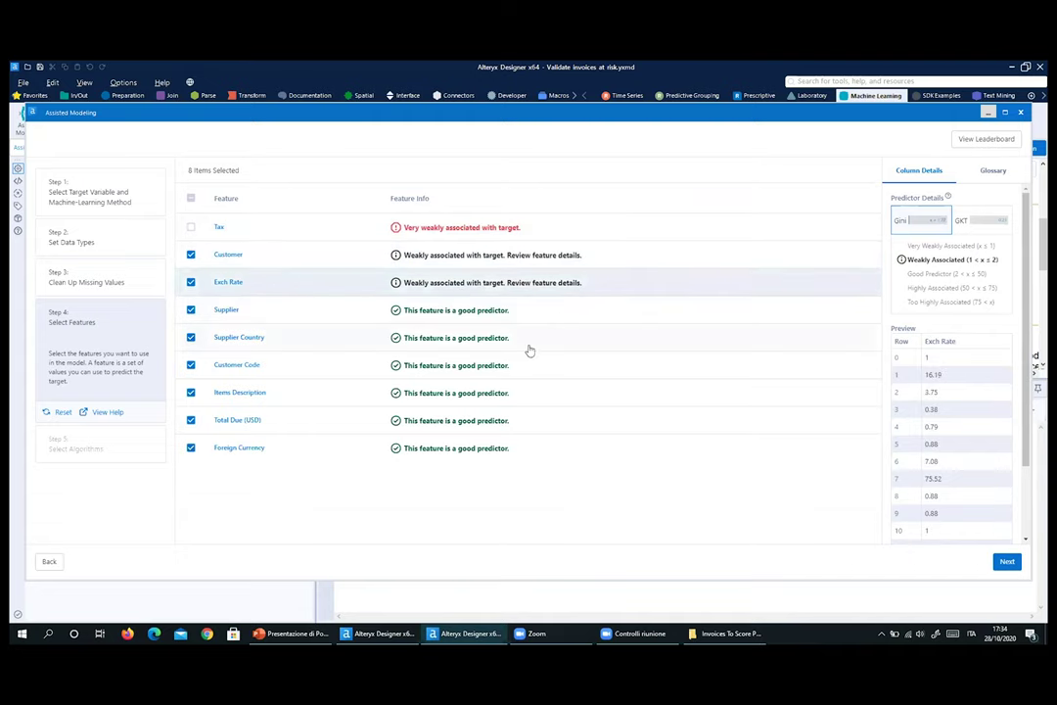
left_click(562, 312)
left_click(564, 339)
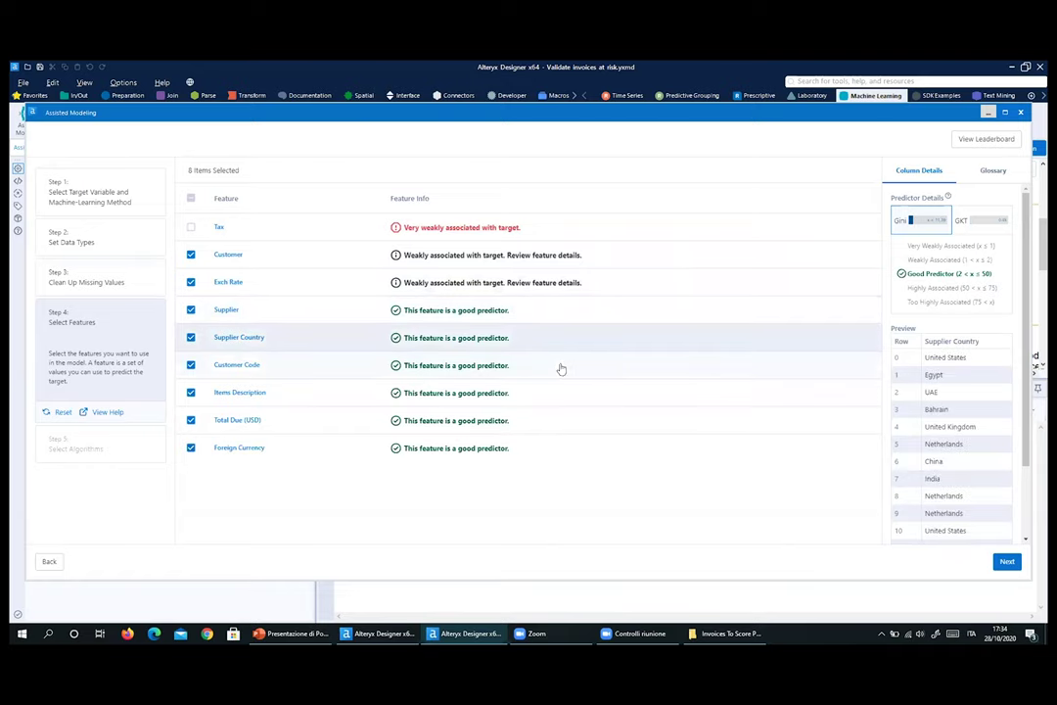
left_click(557, 372)
left_click(558, 397)
left_click(550, 448)
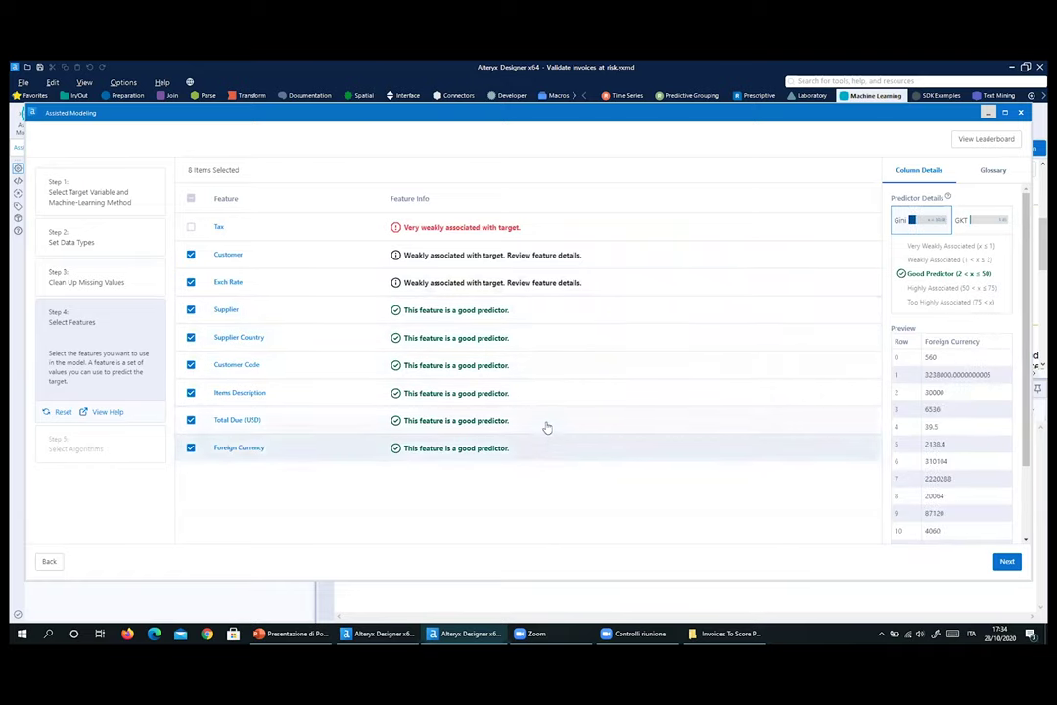
left_click(545, 421)
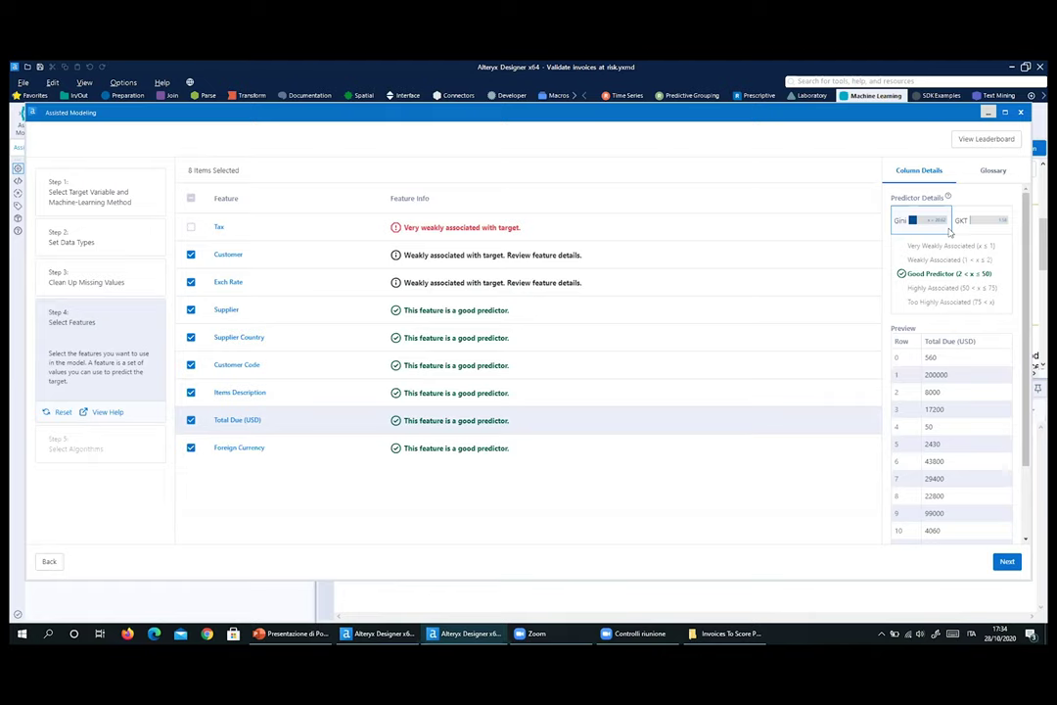
scroll(910, 402, "down", 3)
scroll(911, 401, "up", 3)
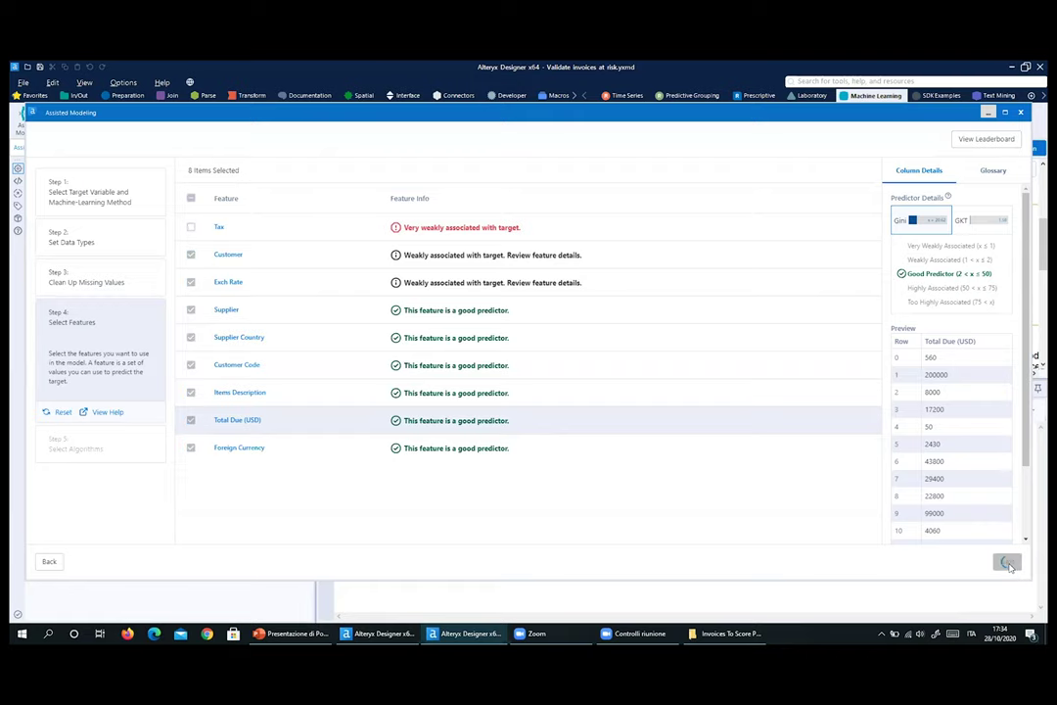
left_click(1008, 564)
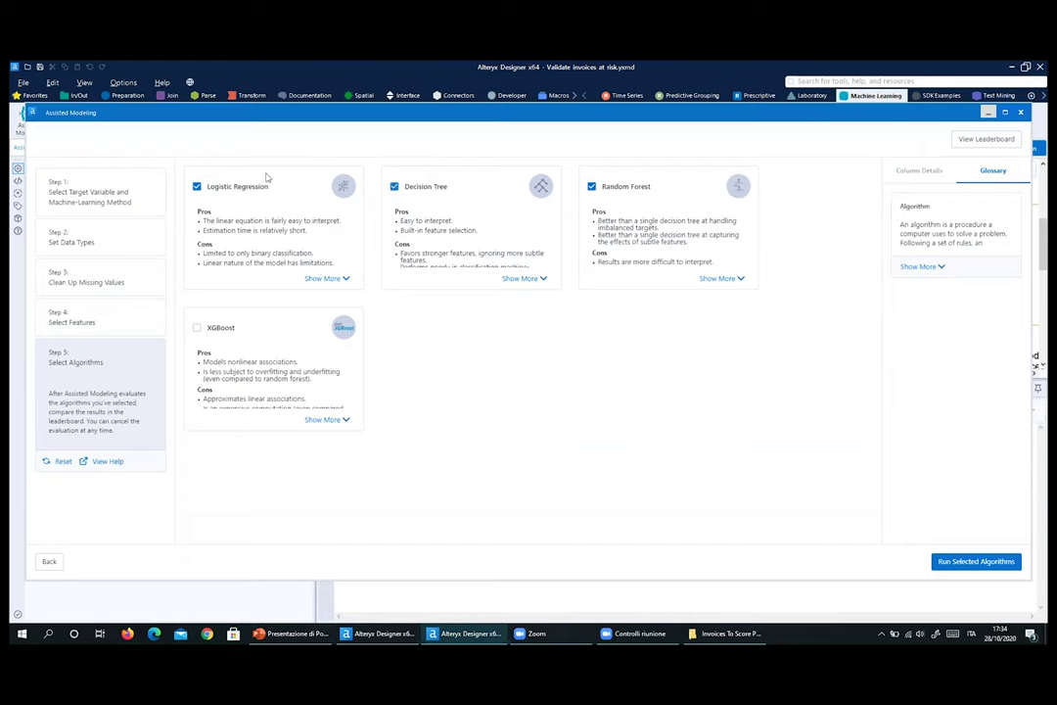
Step: Read the full descriptions of Logistic Regression, Decision Tree and Random Forest, and run these three algorithms
left_click(343, 280)
left_click(539, 280)
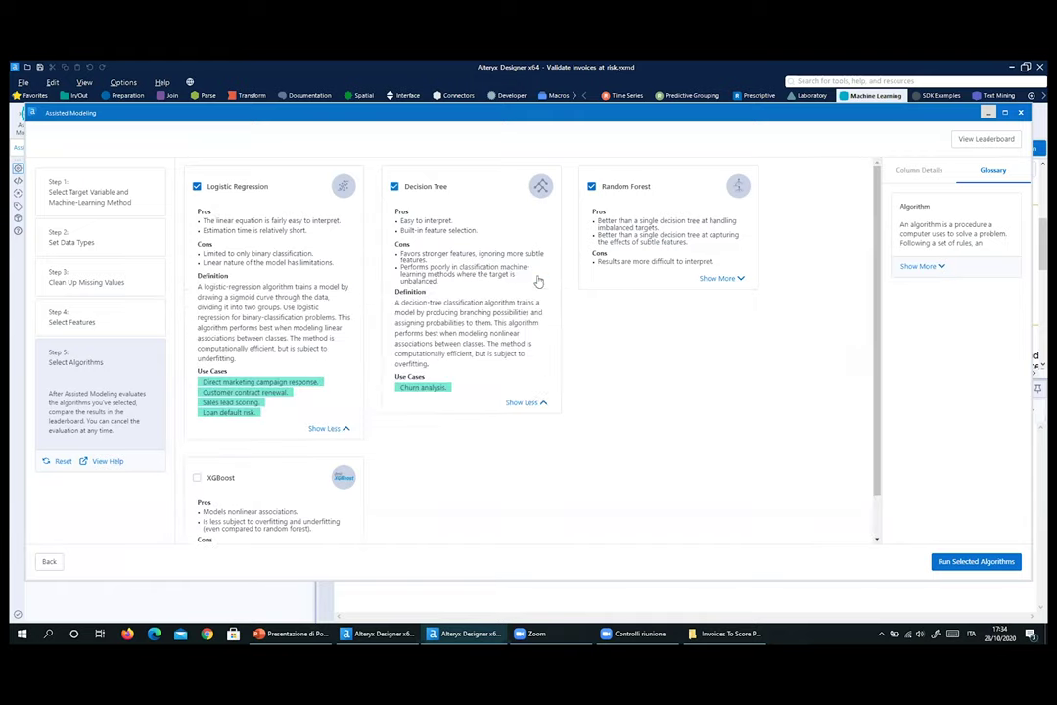
left_click(733, 281)
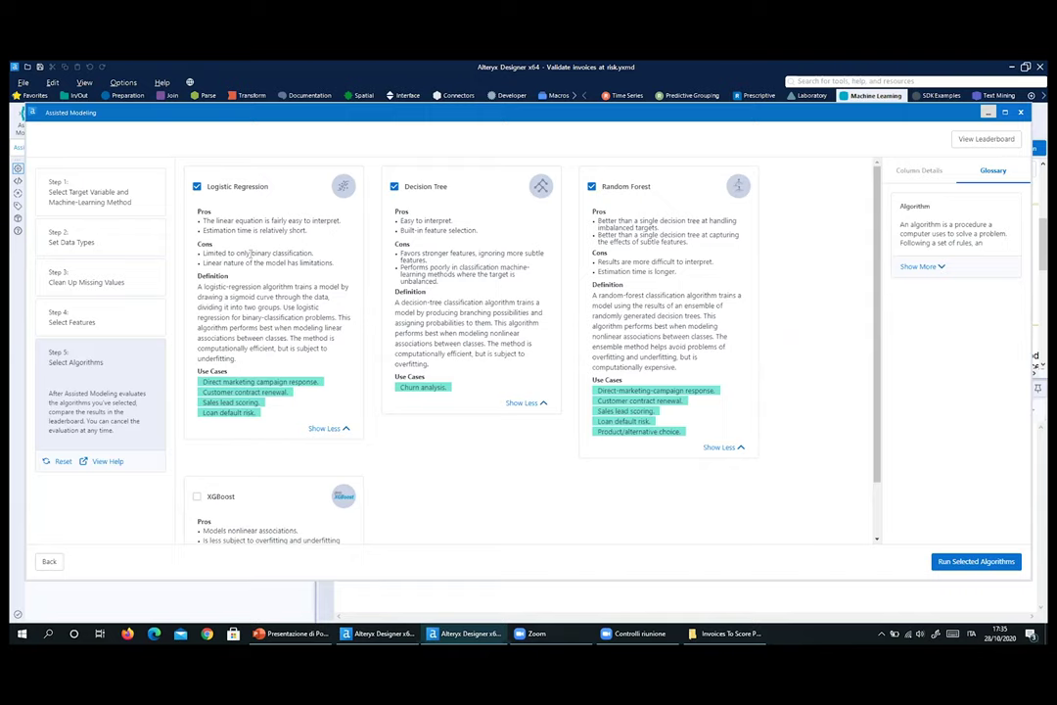
left_click_drag(212, 221, 308, 231)
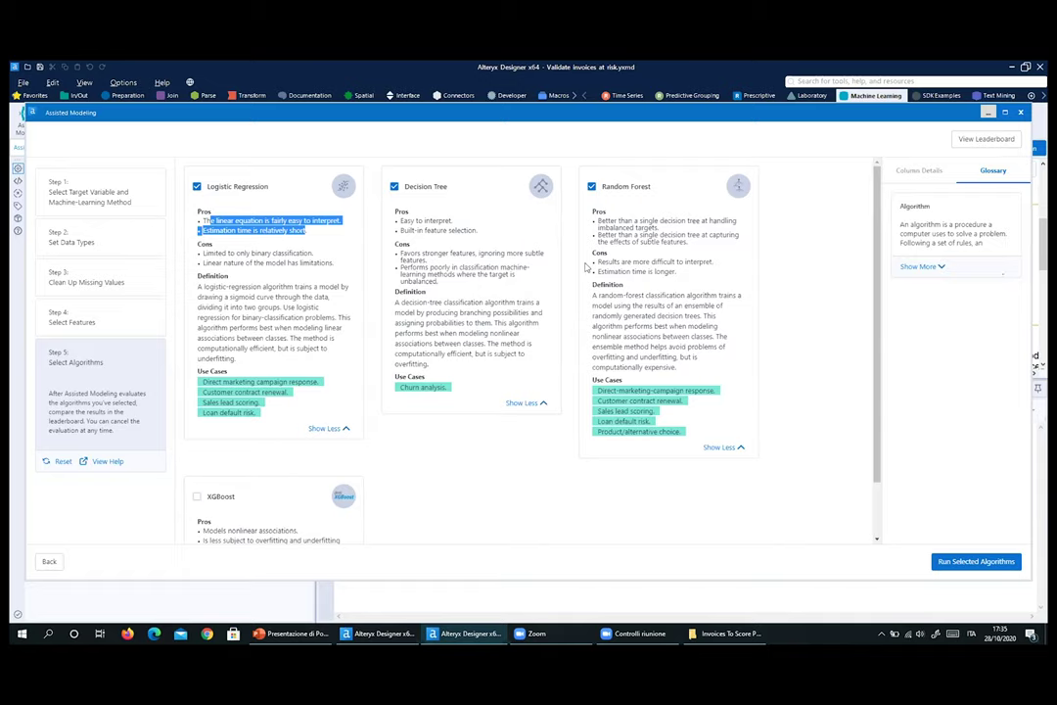
left_click(974, 563)
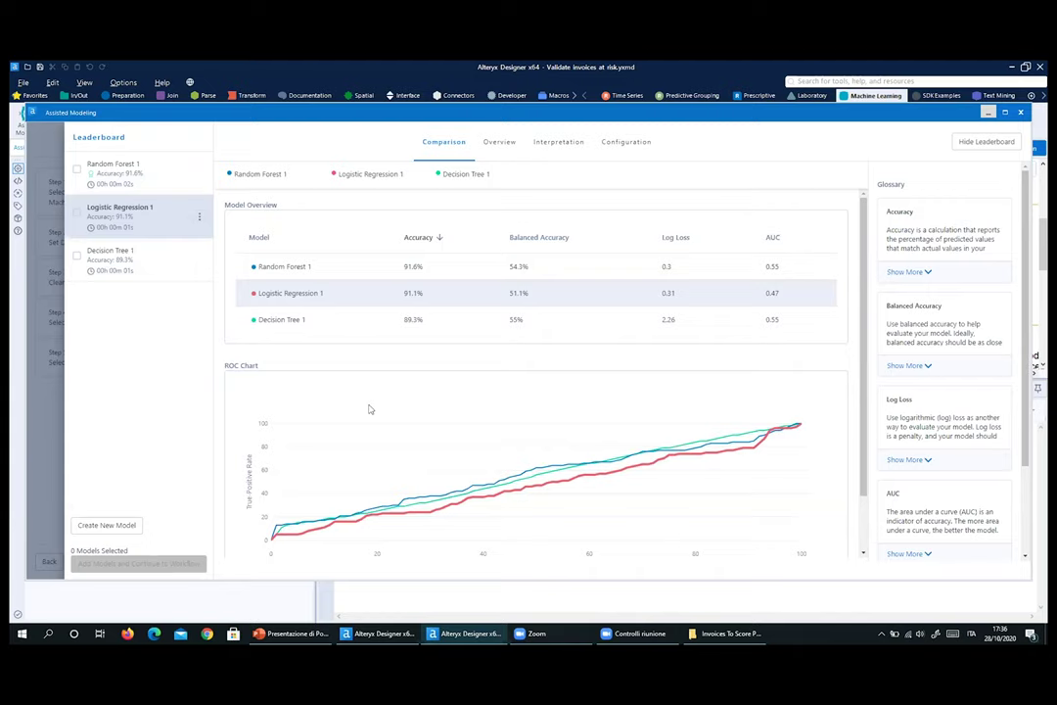
Step: Compare Random Forest 1, Logistic Regression 1 and Decision Tree 1 by their accuracy metrics and ROC curves
left_click(166, 175)
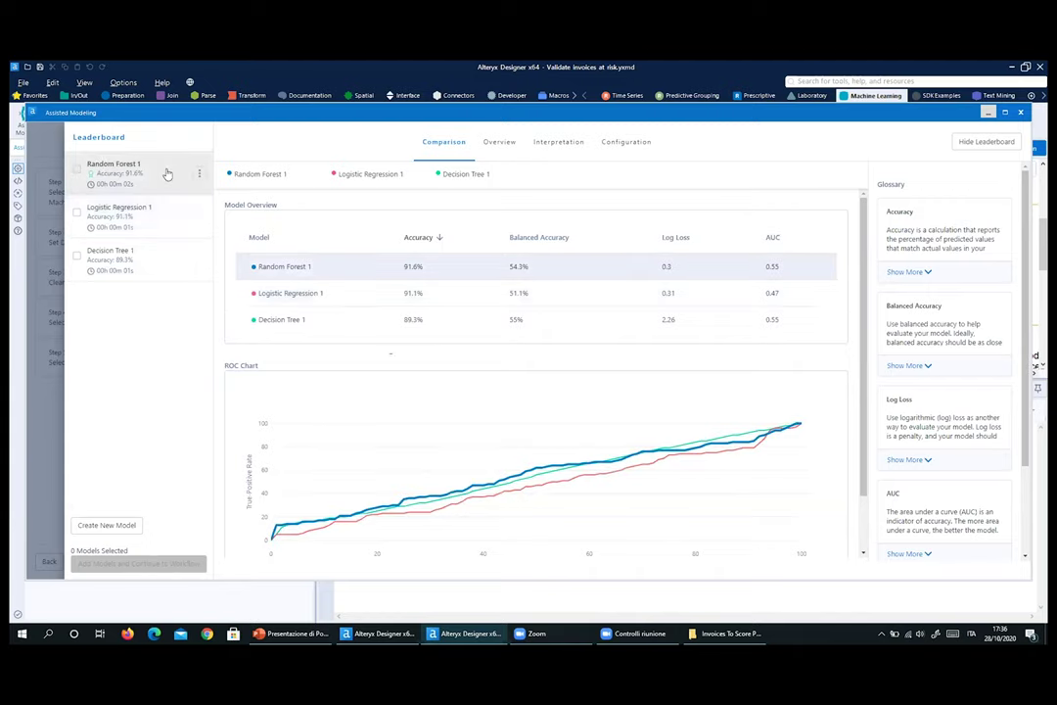
left_click(166, 262)
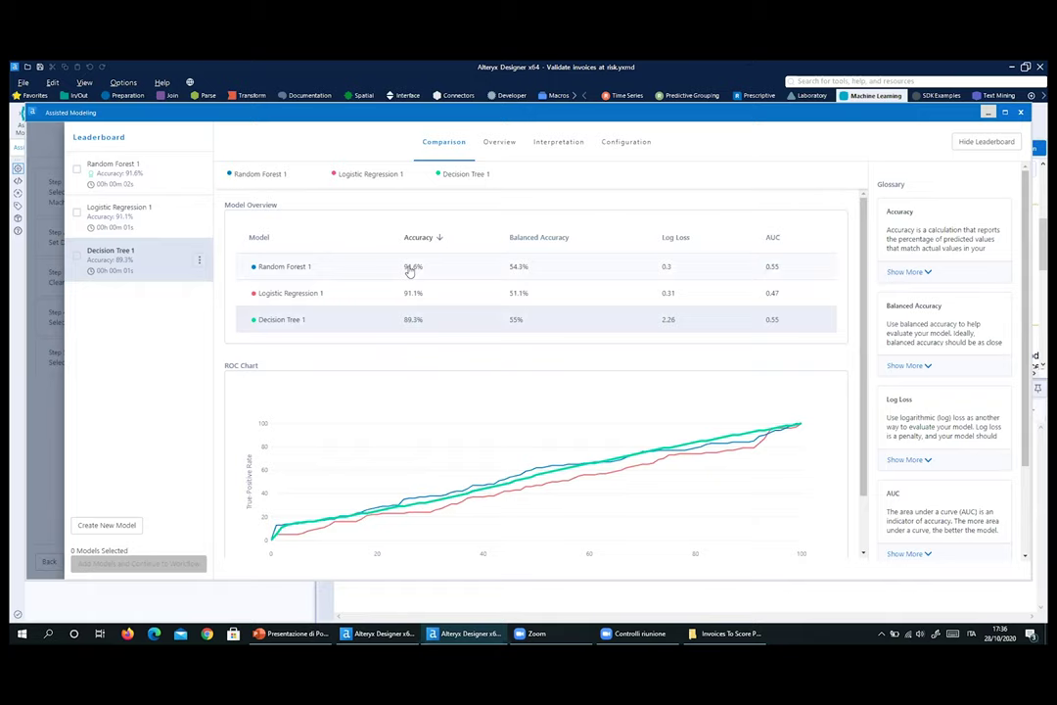
scroll(436, 332, "down", 1)
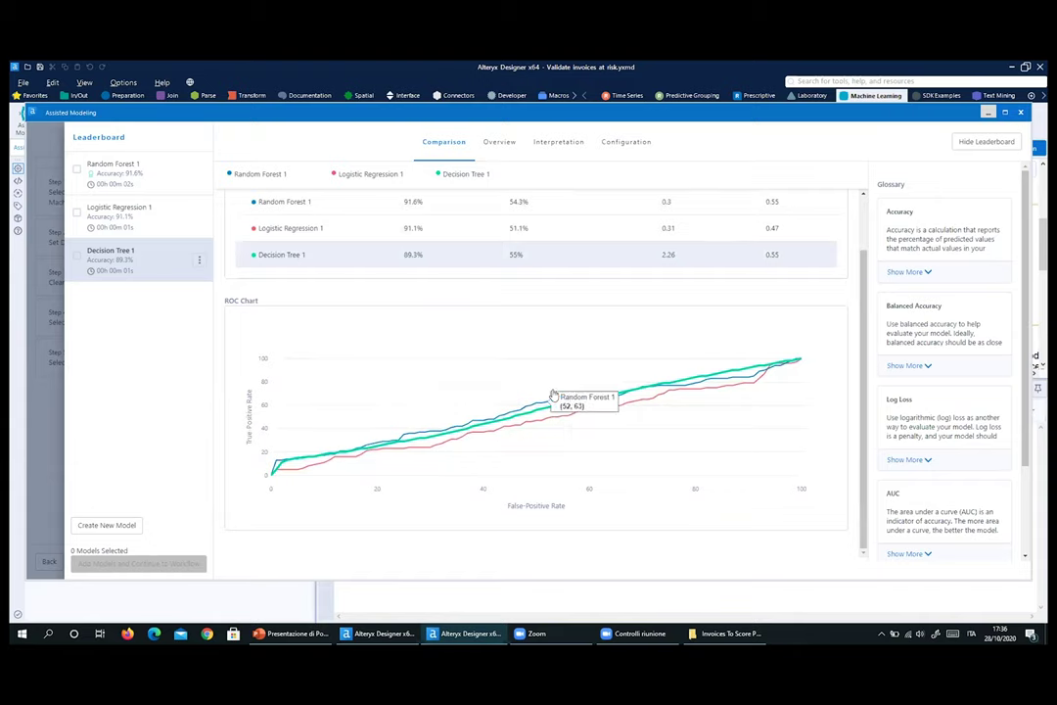
scroll(483, 408, "up", 1)
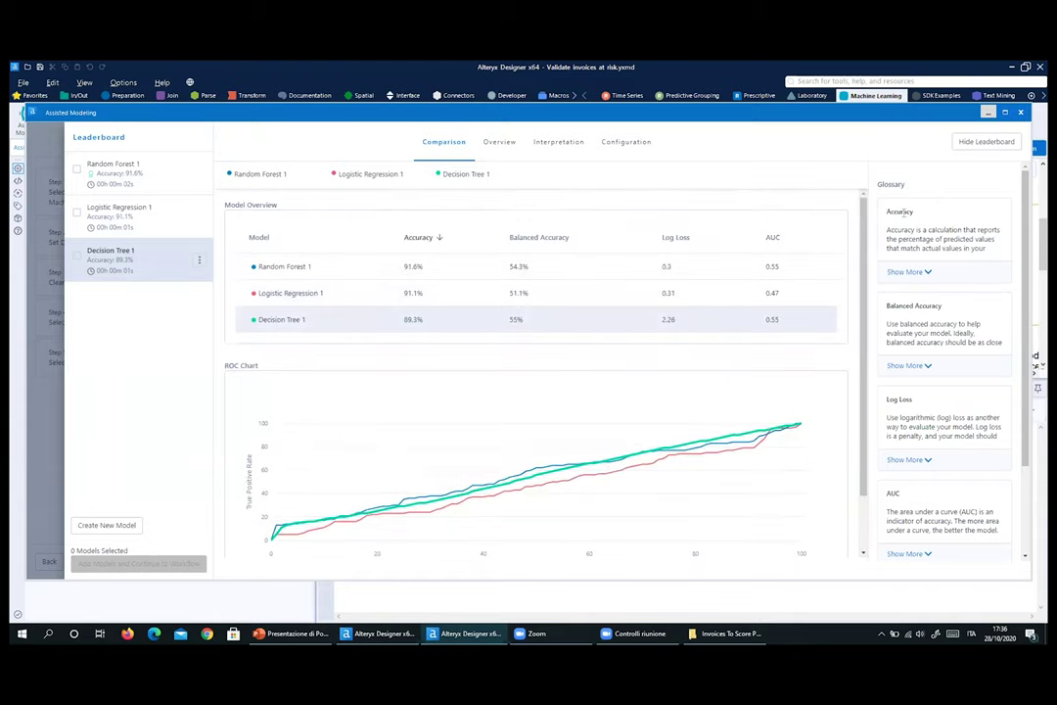
left_click(435, 238)
Step: Examine the prediction overview and confusion matrix of each trained model
left_click(511, 148)
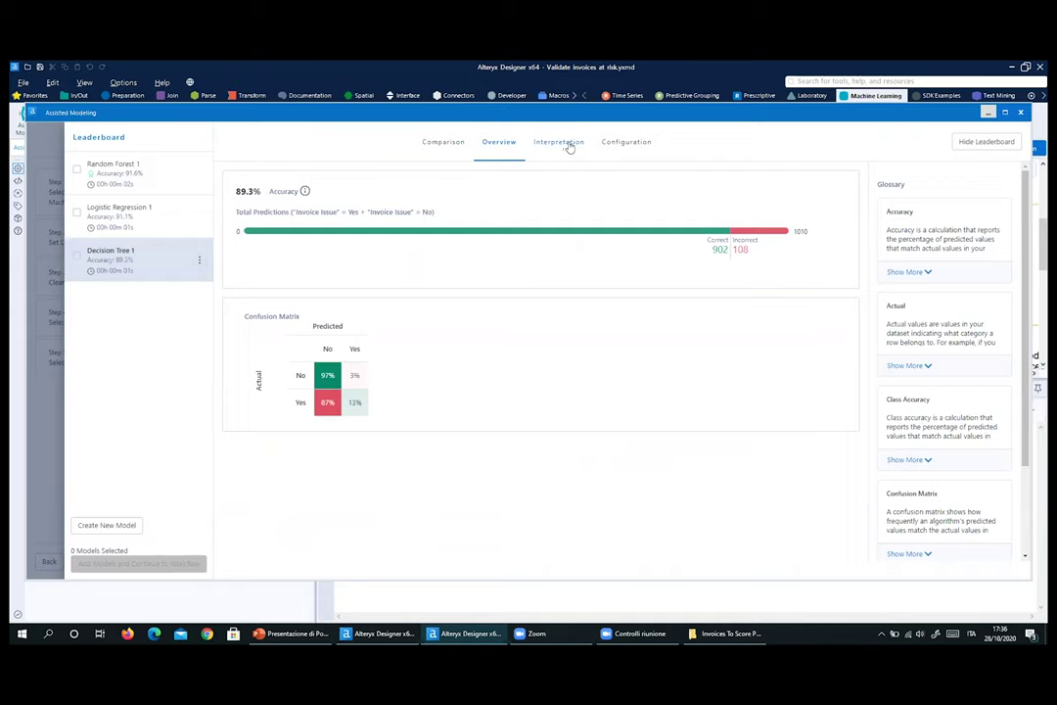
left_click(174, 215)
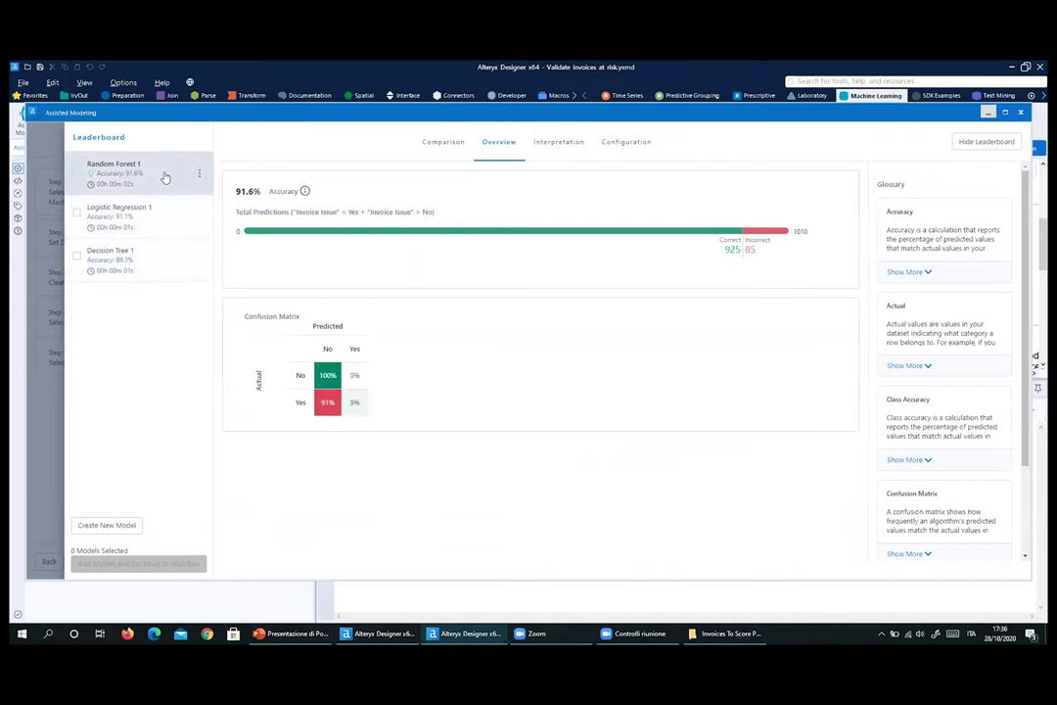
left_click(161, 259)
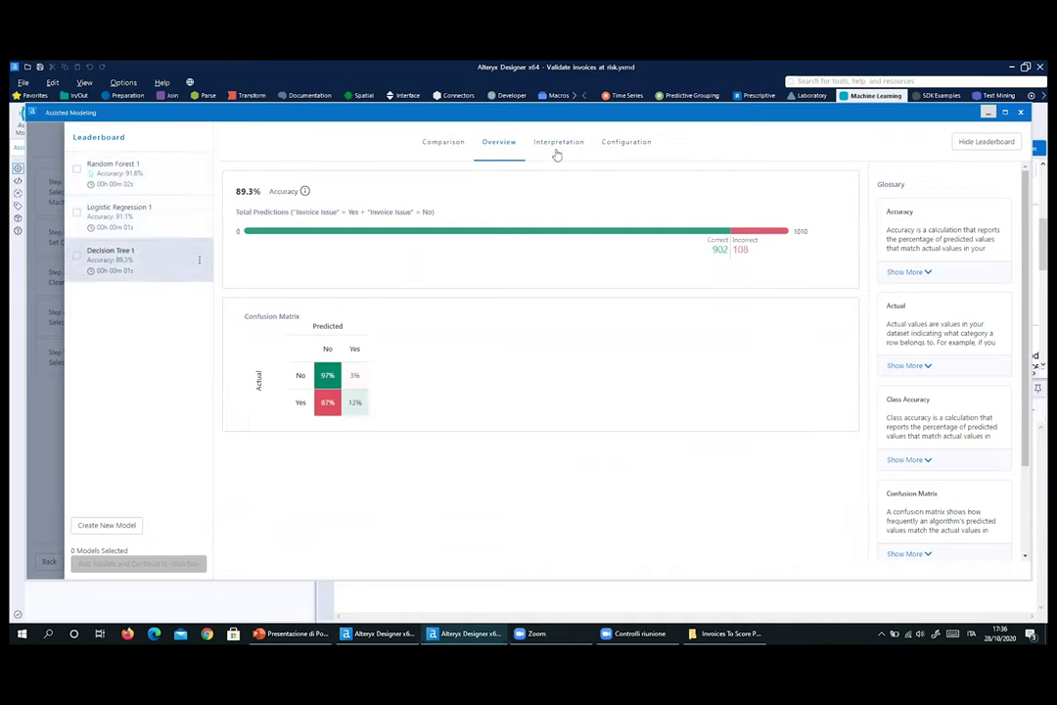
Step: Compare the feature importance of the three models and view the data type configuration of Decision Tree 1 and Random Forest 1
left_click(556, 143)
left_click(166, 205)
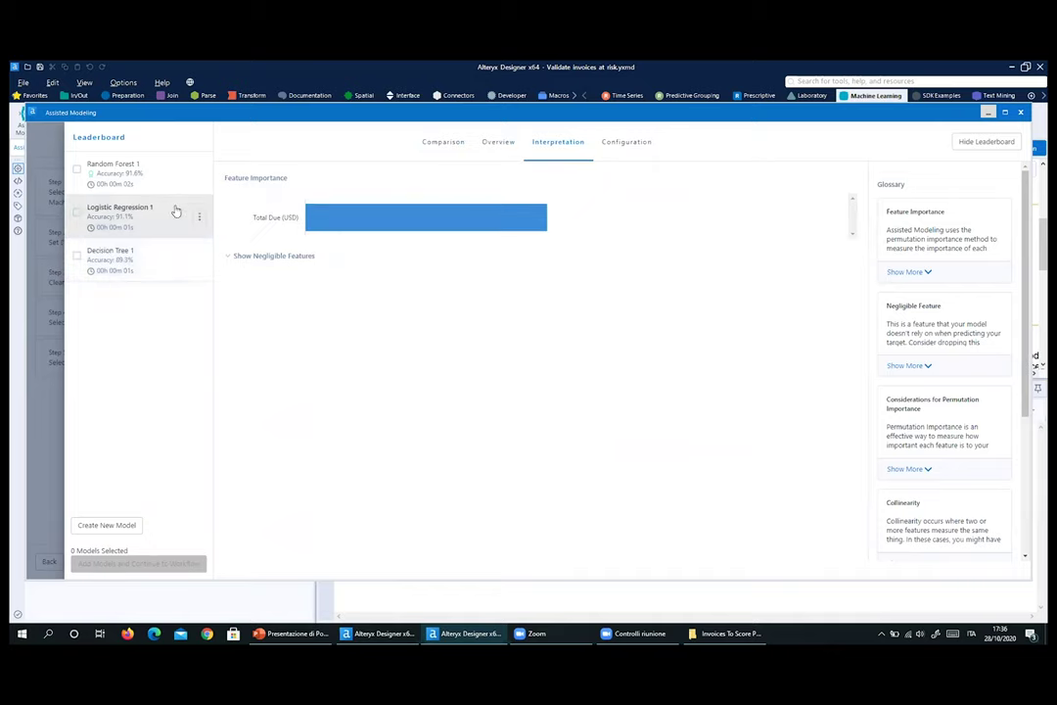
left_click(172, 174)
left_click(166, 266)
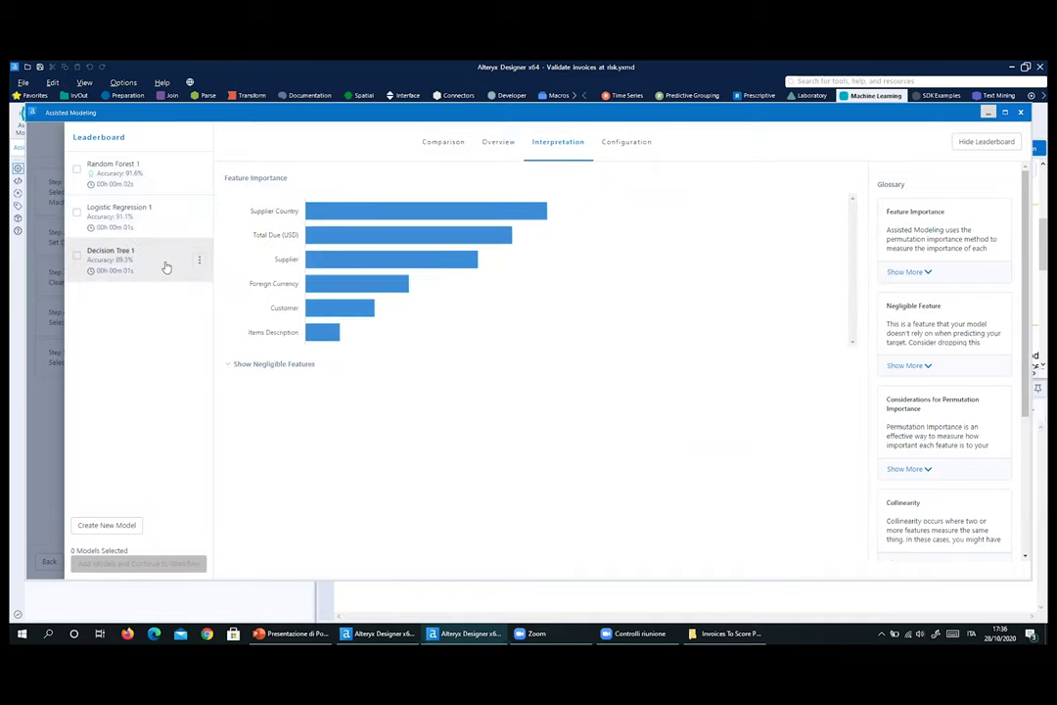
left_click(627, 149)
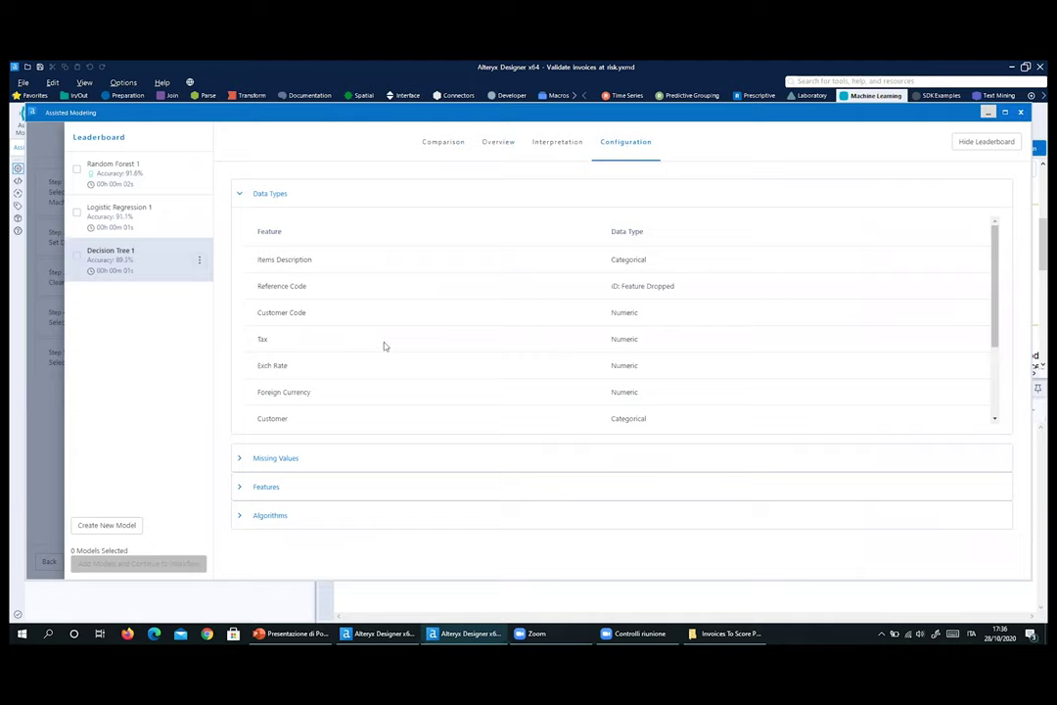
left_click(140, 175)
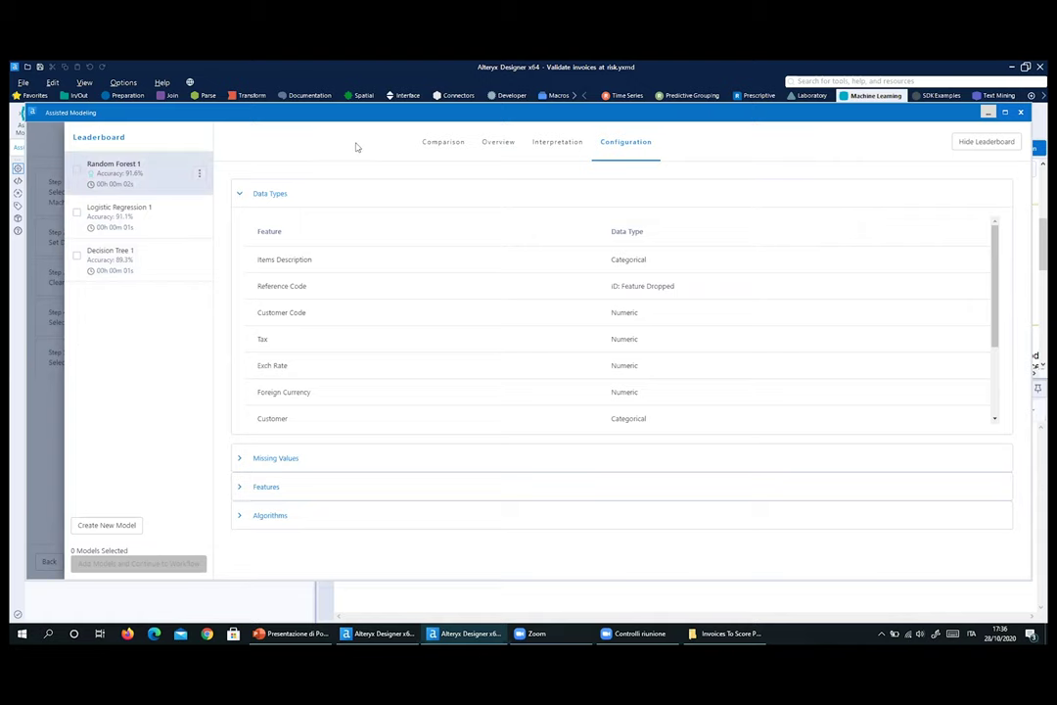
Step: Return to the model comparison, select only Random Forest 1 and add it to the workflow
left_click(458, 144)
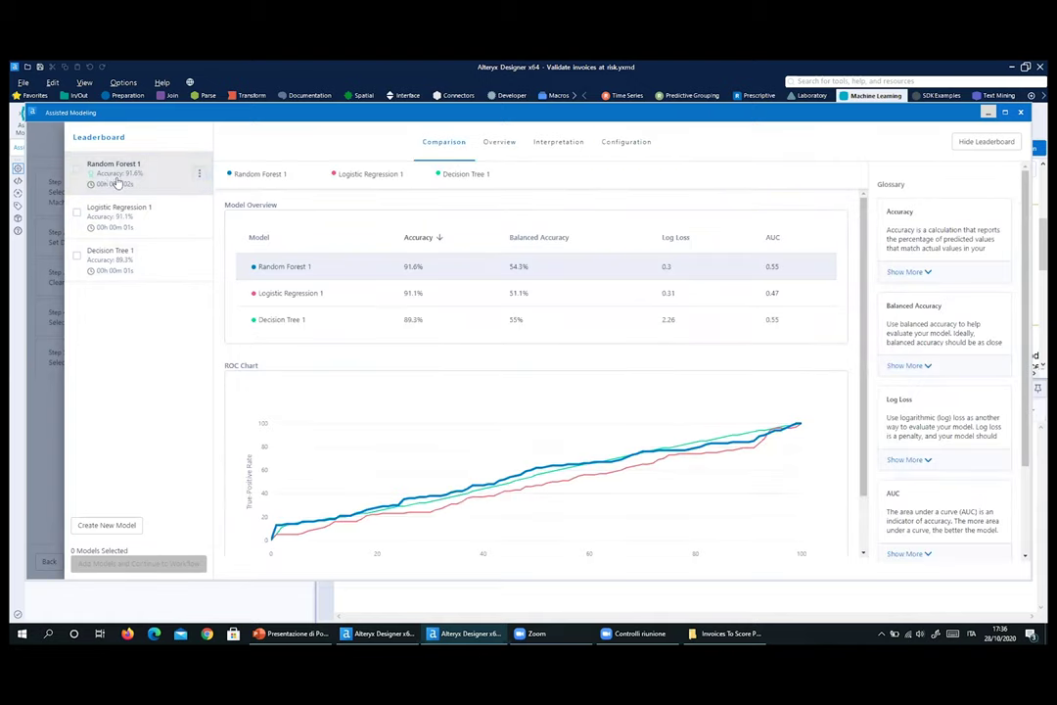
left_click(78, 170)
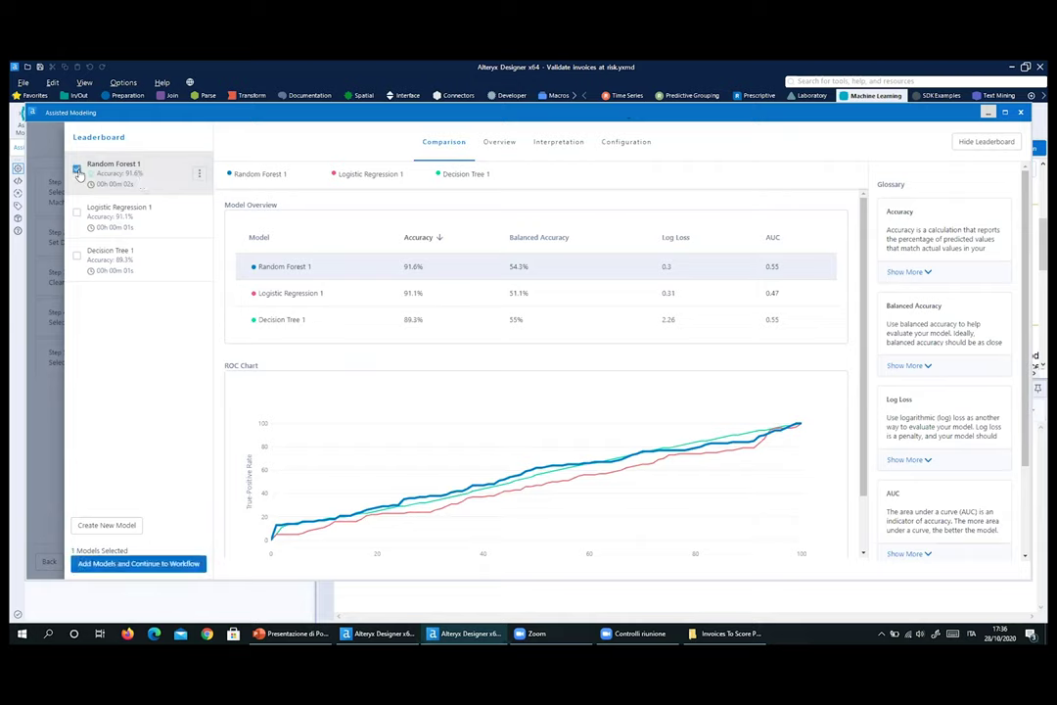
left_click(134, 565)
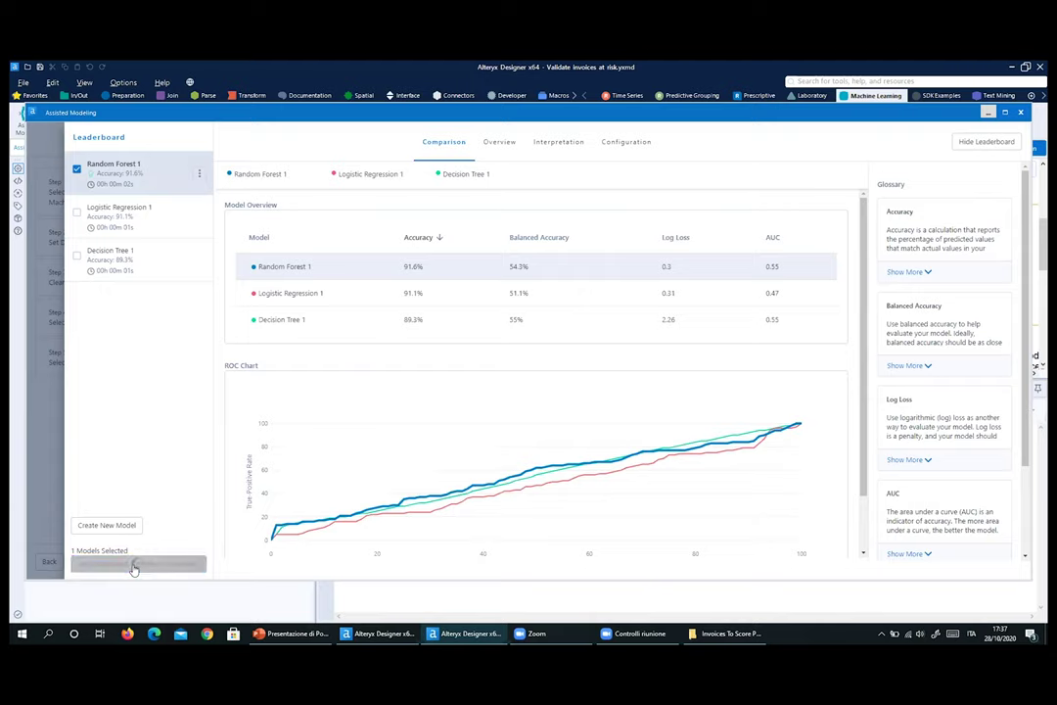